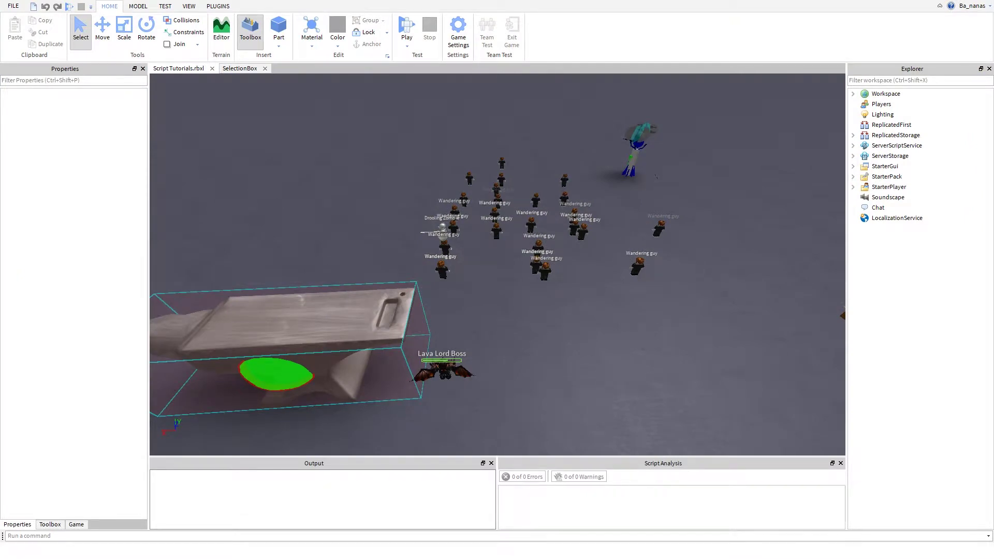
# Look around the place, examining the wandering characters and the anvil surrounded by its selection box and selection sphere.
pyautogui.moveTo(497, 264); pyautogui.dragTo(342, 238, button='right')
pyautogui.press('w')
pyautogui.press('d')
pyautogui.press('w')
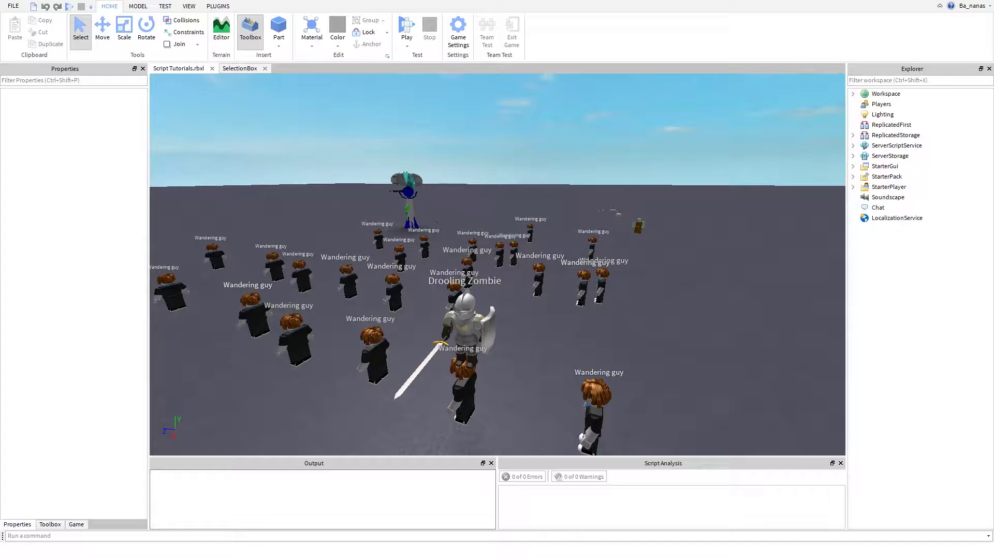
pyautogui.press('f')
pyautogui.scroll(-4, 497, 264)
pyautogui.moveTo(497, 264); pyautogui.dragTo(450, 238, button='right')
pyautogui.scroll(4, 497, 264)
pyautogui.scroll(3, 450, 238)
pyautogui.scroll(-3, 450, 238)
pyautogui.click(450, 238)
pyautogui.click(497, 393)
pyautogui.moveTo(497, 393); pyautogui.dragTo(693, 394, button='right')
pyautogui.scroll(-4, 714, 403)
pyautogui.scroll(3, 693, 394)
pyautogui.scroll(-5, 497, 264)
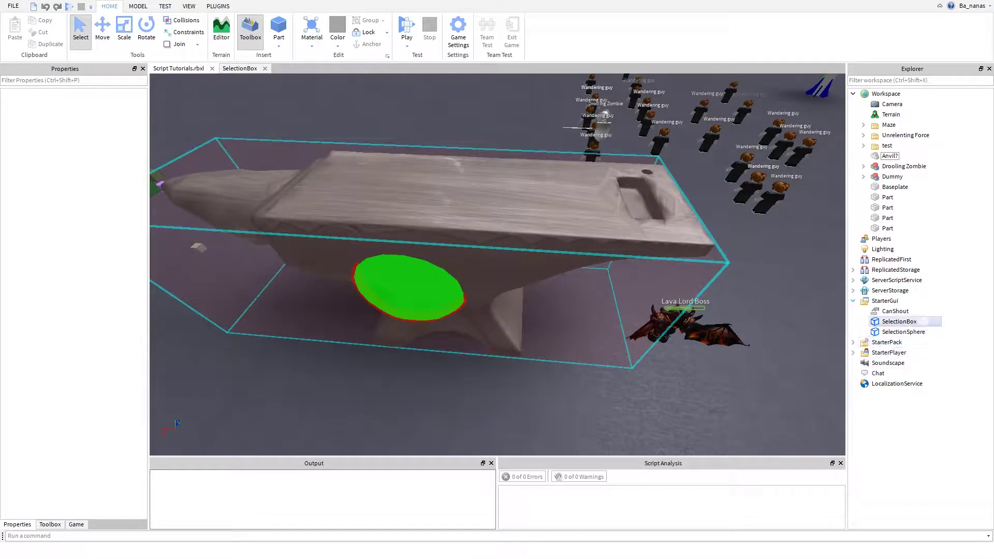
# Compare the properties of the SelectionBox and the SelectionSphere stored in StarterGui.
pyautogui.click(900, 322)
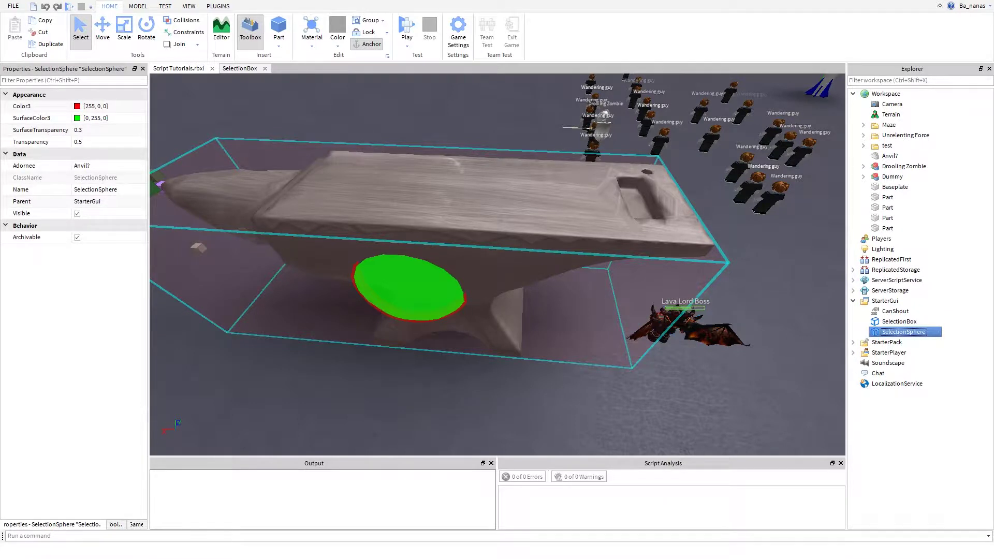
pyautogui.click(923, 321)
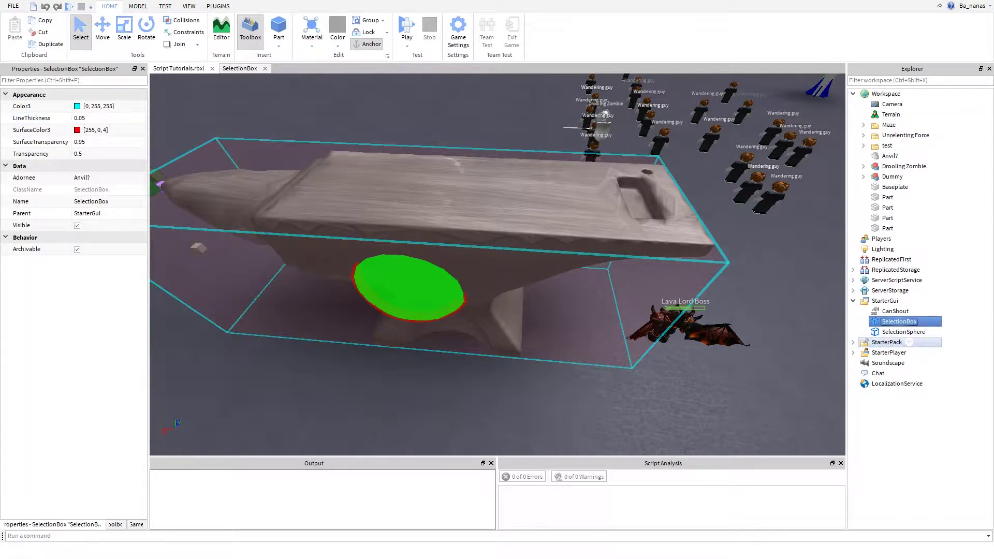
pyautogui.click(911, 332)
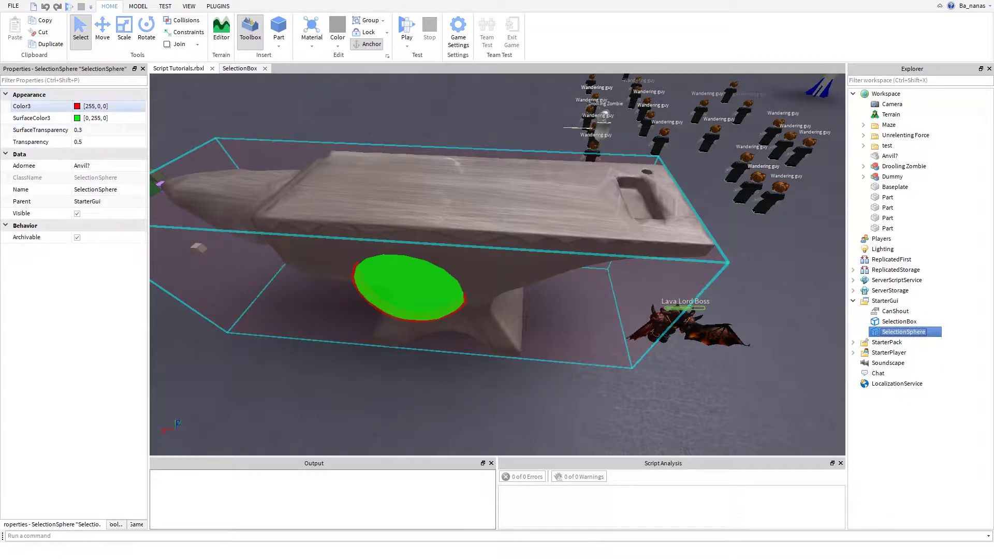
pyautogui.click(900, 321)
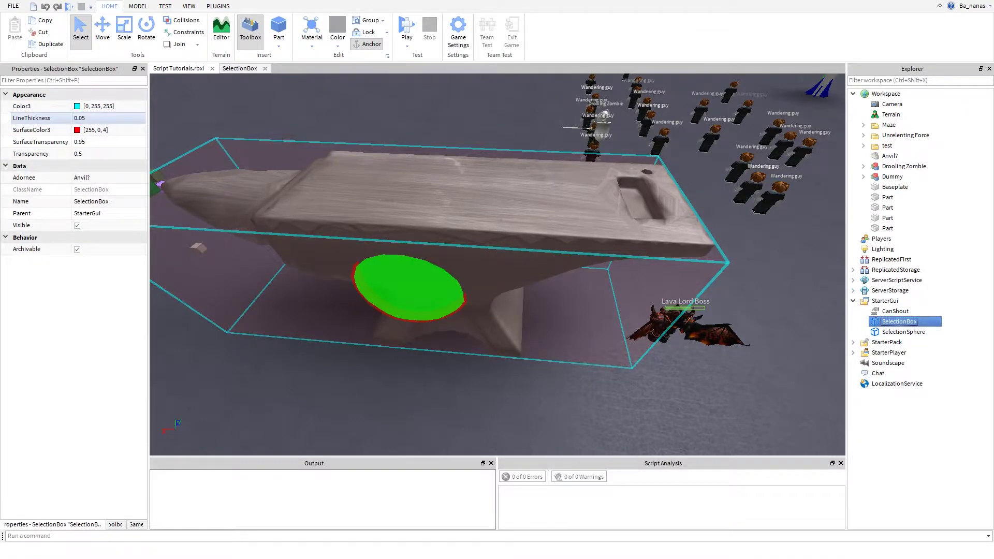
# Set the SelectionBox's LineThickness to 0.10.
pyautogui.moveTo(496, 264); pyautogui.dragTo(385, 204, button='right')
pyautogui.press('w')
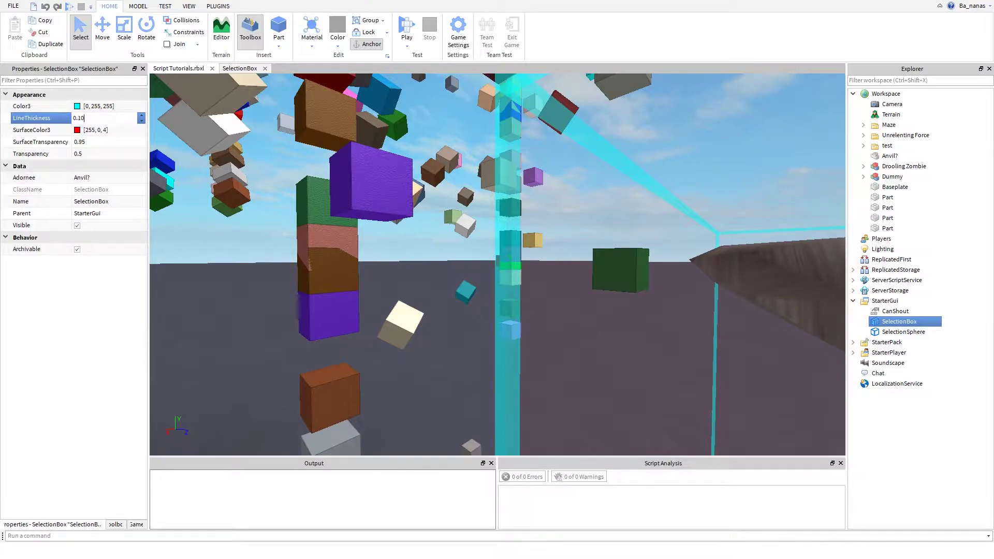
pyautogui.press('Return')
# Set the SelectionBox's LineThickness to 10 to exaggerate the outline around the anvil.
pyautogui.press('a')
pyautogui.moveTo(497, 264); pyautogui.dragTo(393, 237, button='right')
pyautogui.press('s')
pyautogui.press('d')
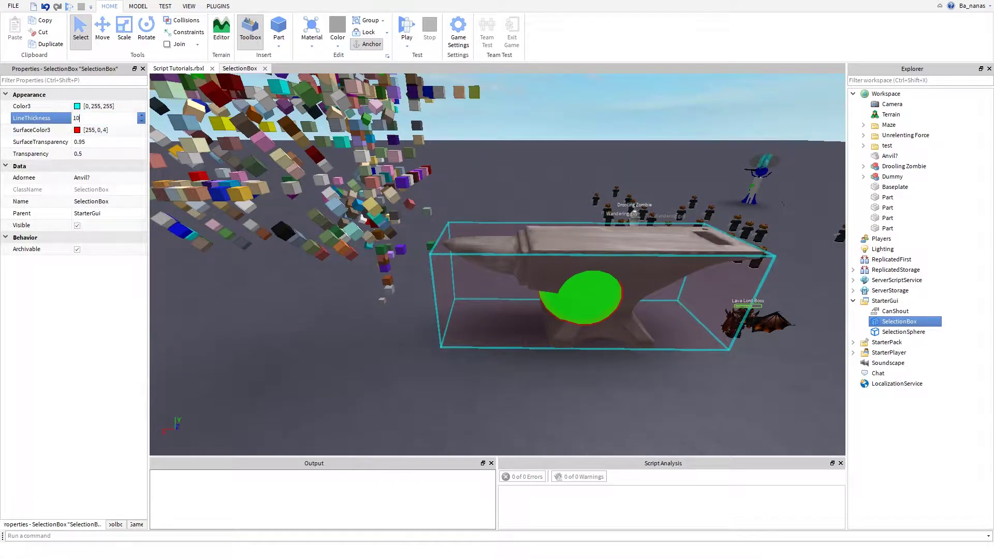
pyautogui.press('Return')
# Inspect the oversized outline, and set the SelectionBox's LineThickness back to 0.05.
pyautogui.moveTo(497, 264); pyautogui.dragTo(538, 244, button='right')
pyautogui.press('s')
pyautogui.press('s')
pyautogui.press('s')
pyautogui.press('w')
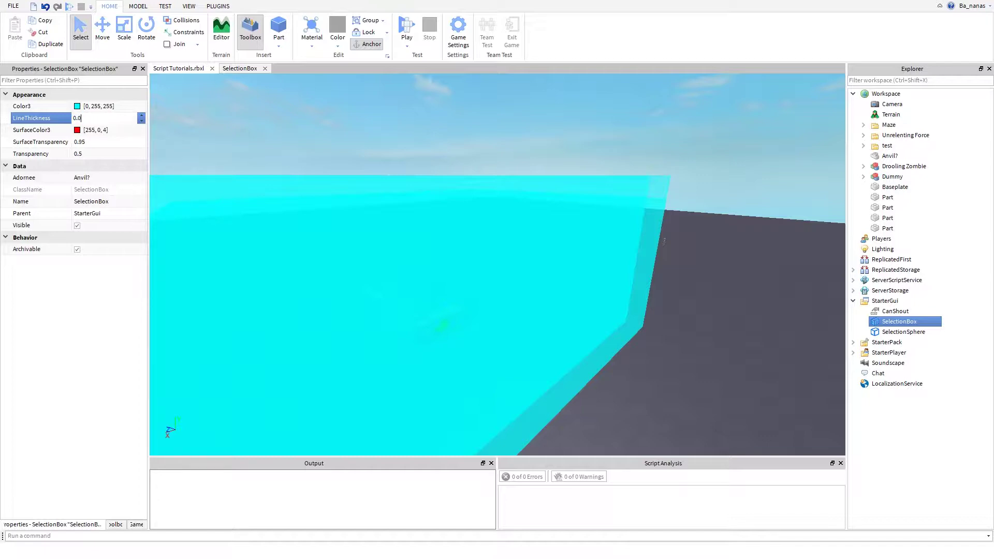
pyautogui.press('Return')
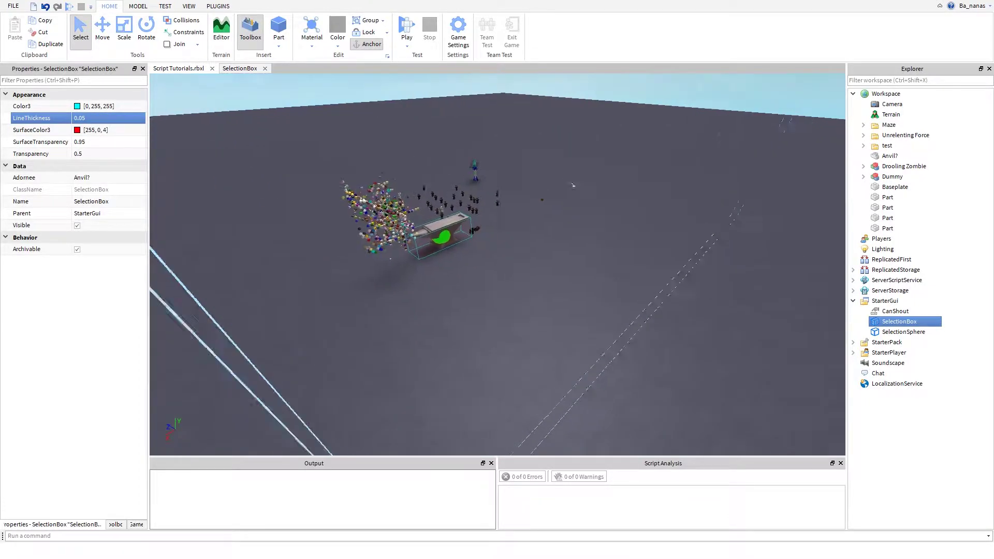
# Examine the anvil up close with the SelectionBox outline and the SelectionSphere around it.
pyautogui.press('w')
pyautogui.moveTo(486, 248); pyautogui.dragTo(430, 254, button='right')
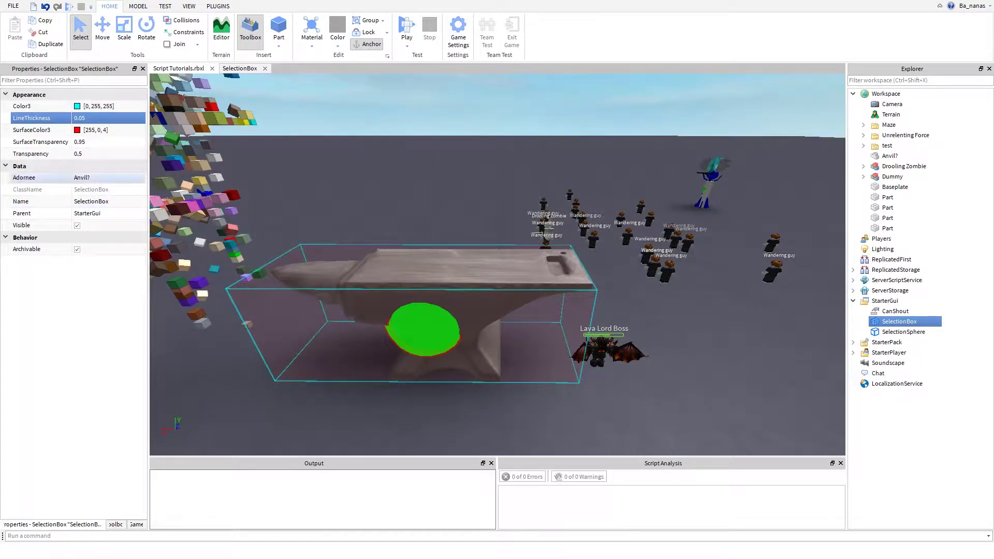
pyautogui.press('a')
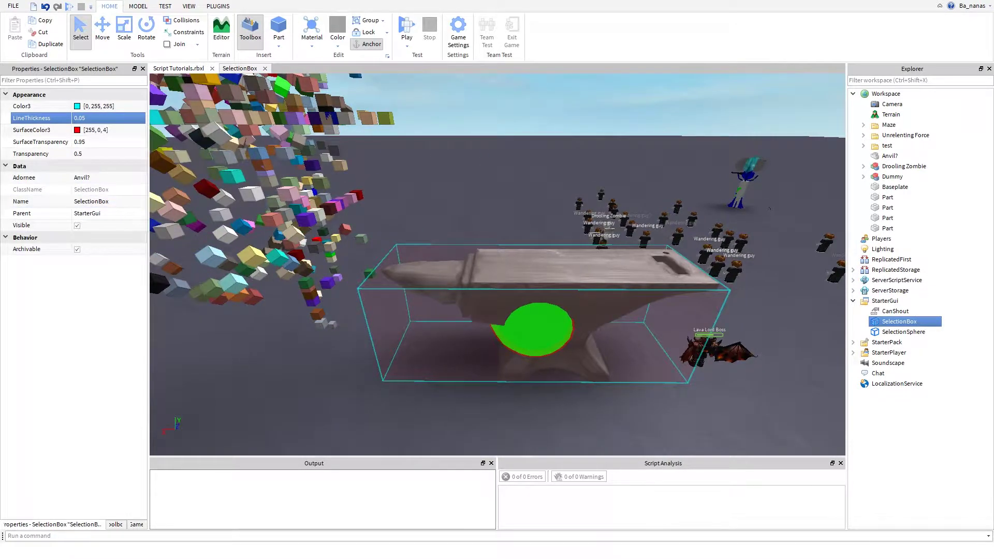
pyautogui.press('a')
pyautogui.moveTo(434, 321); pyautogui.dragTo(460, 264, button='right')
pyautogui.press('w')
pyautogui.press('w')
pyautogui.press('w')
pyautogui.press('s')
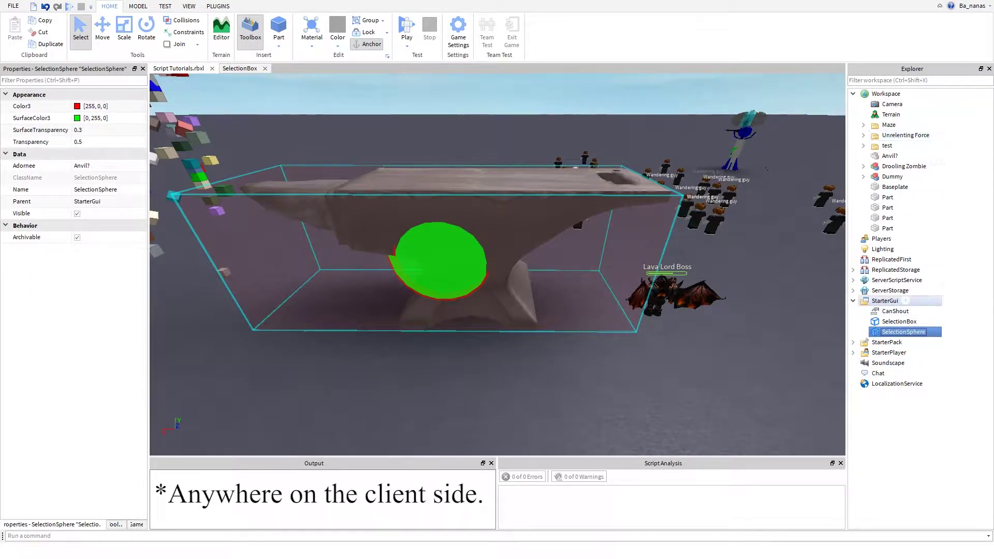
# Set the SelectionSphere's Adornee to the Lava Lord Boss's torso.
pyautogui.moveTo(621, 269); pyautogui.dragTo(724, 308, button='right')
pyautogui.press('s')
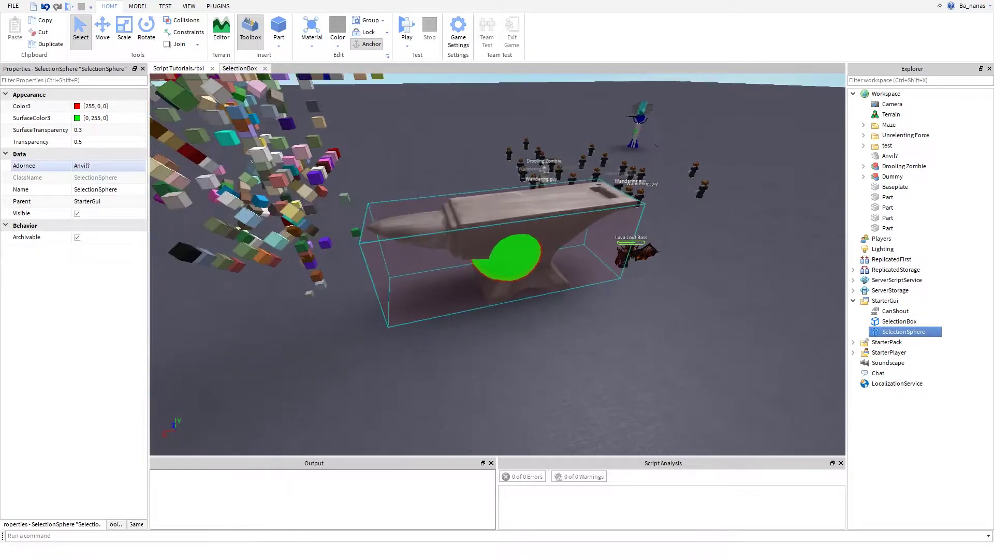
pyautogui.press('w')
pyautogui.moveTo(497, 264); pyautogui.dragTo(445, 259, button='right')
pyautogui.press('s')
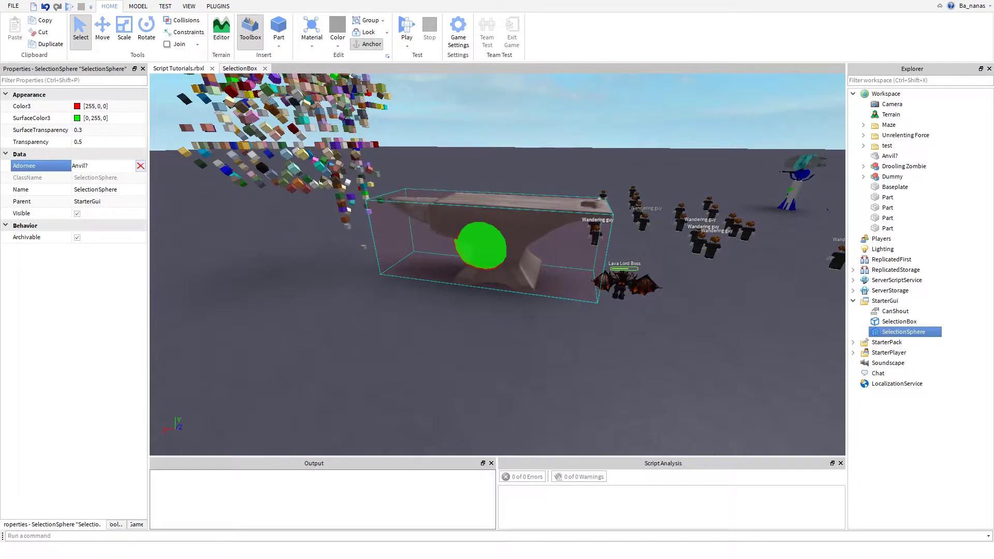
pyautogui.press('w')
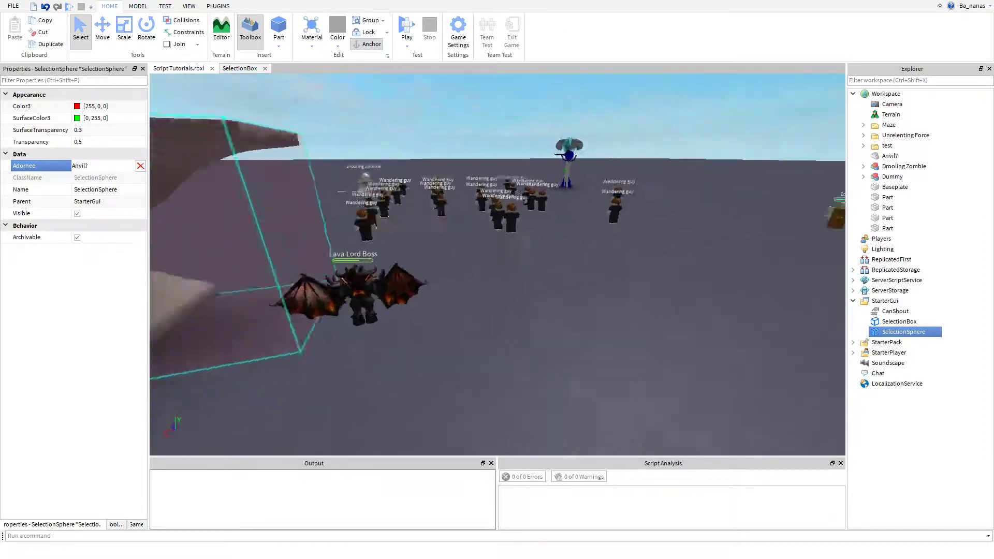
pyautogui.moveTo(497, 264); pyautogui.dragTo(456, 248, button='right')
pyautogui.scroll(-4, 456, 249)
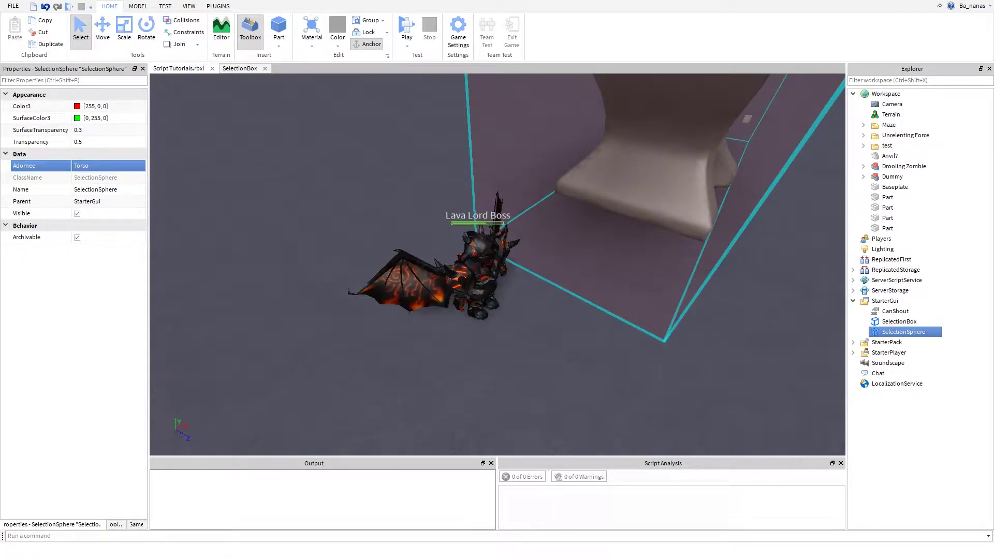
# Return the SelectionSphere's Adornee to the anvil and set the SelectionBox's Adornee to the Lava Lord Boss's head.
pyautogui.moveTo(486, 258); pyautogui.dragTo(505, 222, button='right')
pyautogui.press('w')
pyautogui.press('w')
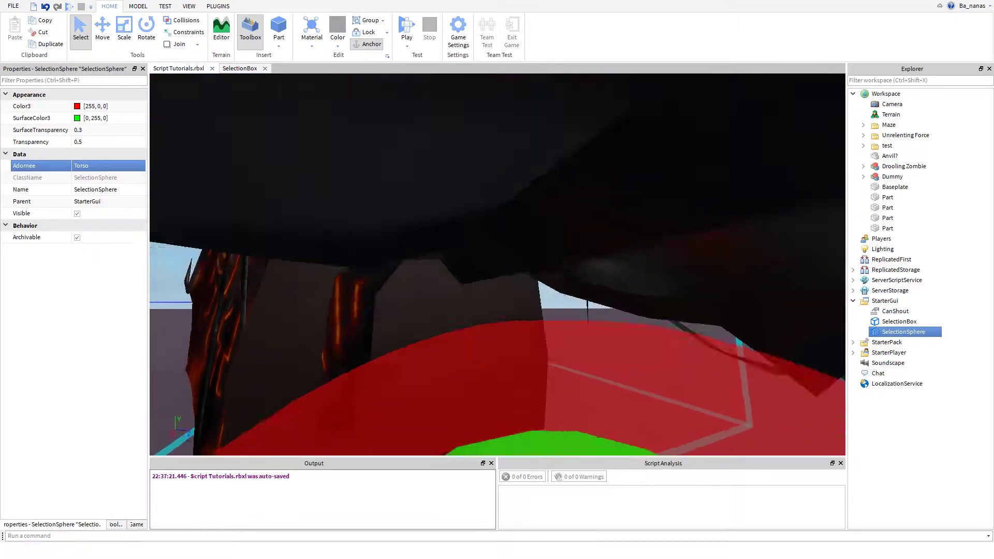
pyautogui.press('s')
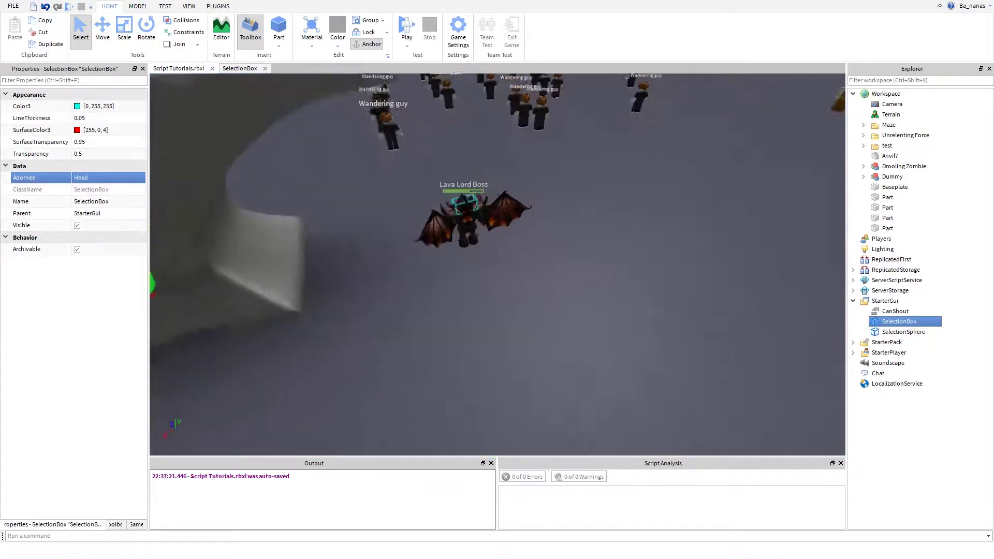
# Set the SelectionBox's Adornee to the Lava Lord Boss's right arm.
pyautogui.press('w')
pyautogui.moveTo(497, 264); pyautogui.dragTo(442, 259, button='right')
pyautogui.press('s')
pyautogui.press('w')
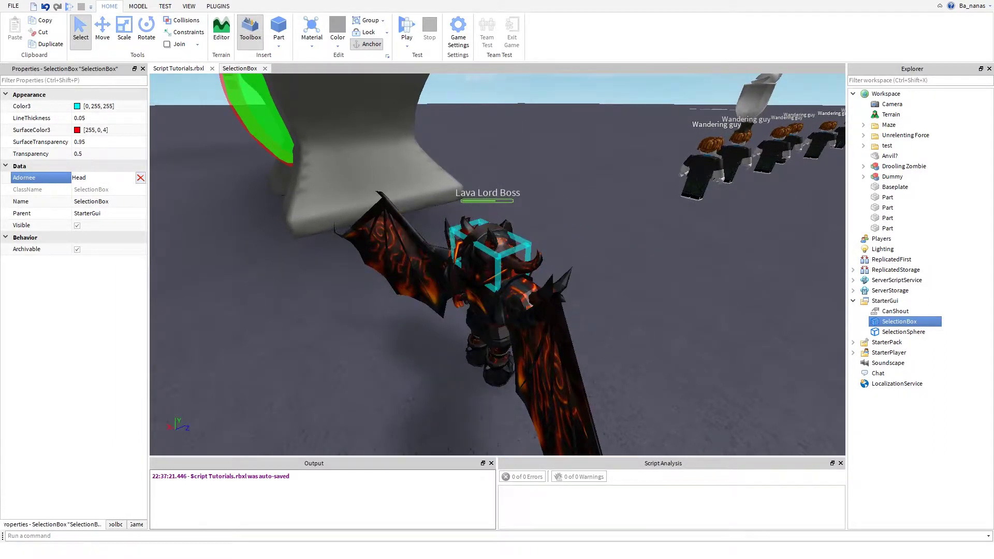
pyautogui.press('w')
pyautogui.moveTo(442, 258); pyautogui.dragTo(320, 223, button='right')
pyautogui.press('d')
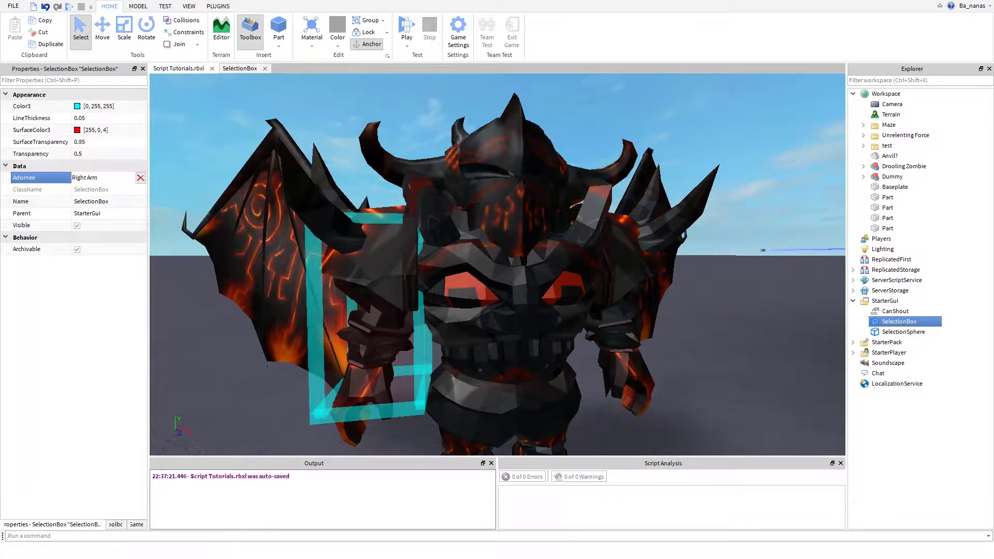
# Set the SelectionBox's Adornee to the Lava Lord Boss's torso.
pyautogui.click(461, 244)
pyautogui.moveTo(451, 185)
pyautogui.mouseDown(button='right')
pyautogui.moveTo(440, 235)
pyautogui.moveTo(341, 223)
pyautogui.moveTo(290, 248)
pyautogui.moveTo(259, 233)
pyautogui.mouseUp(button='right')
pyautogui.press('s')
pyautogui.press('w')
pyautogui.press('d')
pyautogui.press('s')
pyautogui.press('w')
# Set the SelectionSphere's Adornee to a Part in the workspace instead of the anvil.
pyautogui.click(931, 331)
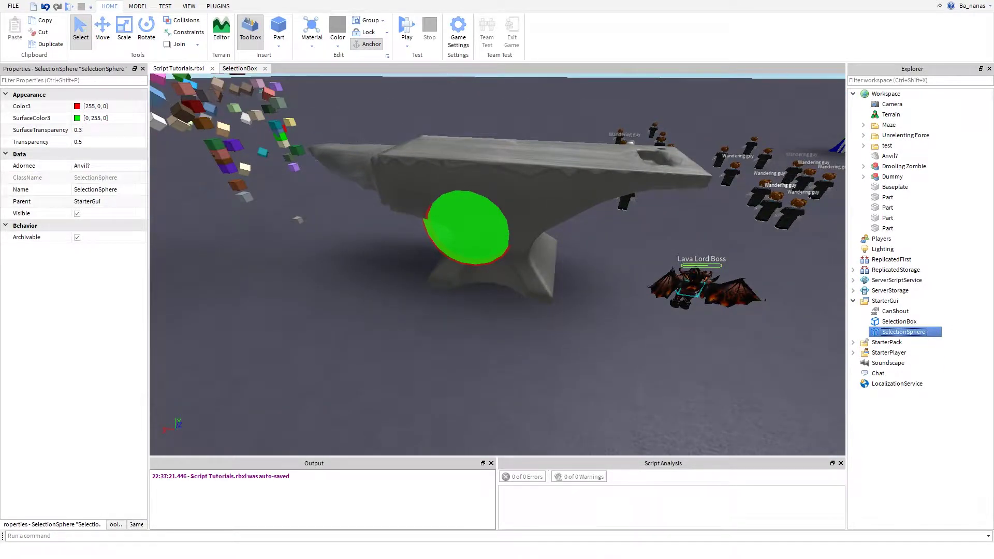
pyautogui.press('w')
pyautogui.moveTo(497, 259); pyautogui.dragTo(637, 228, button='right')
pyautogui.press('w')
pyautogui.press('w')
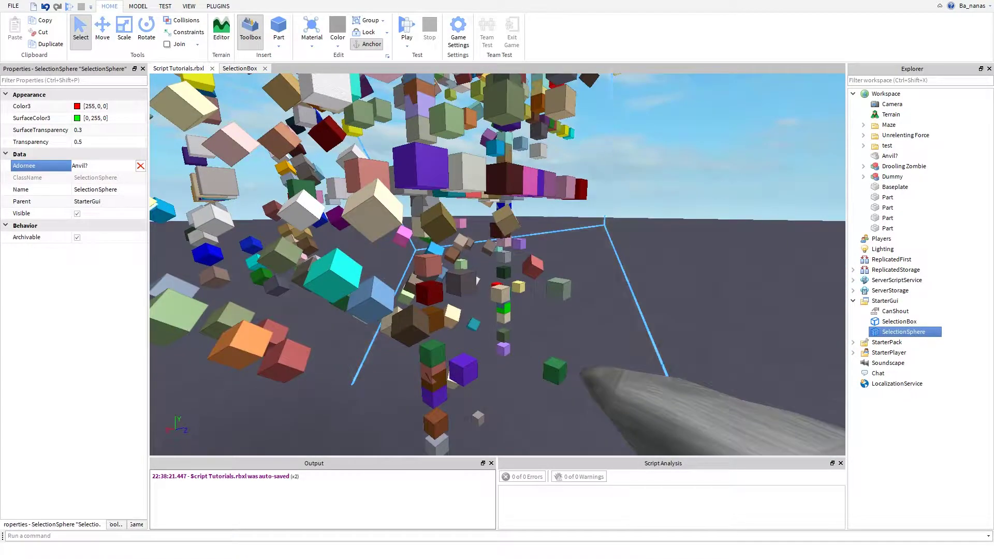
pyautogui.press('s')
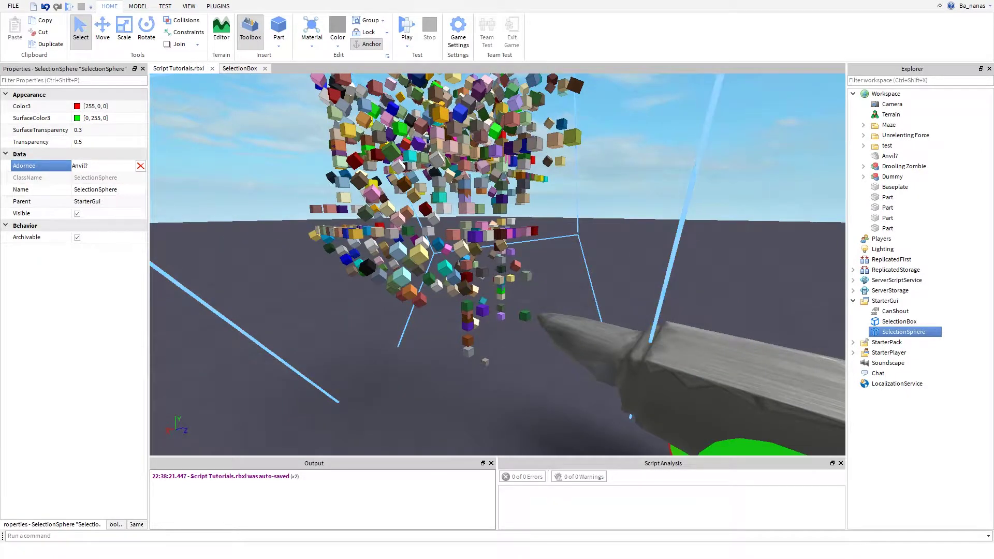
pyautogui.press('s')
pyautogui.press('w')
pyautogui.moveTo(497, 264); pyautogui.dragTo(497, 228, button='right')
pyautogui.press('w')
pyautogui.press('w')
pyautogui.press('s')
pyautogui.press('w')
pyautogui.press('w')
pyautogui.press('s')
pyautogui.moveTo(497, 264); pyautogui.dragTo(424, 257, button='right')
# Open the SelectionBox script and review its player and mouse variables, the commented-out color loop and the mouse.move Adornee handler.
pyautogui.click(239, 68)
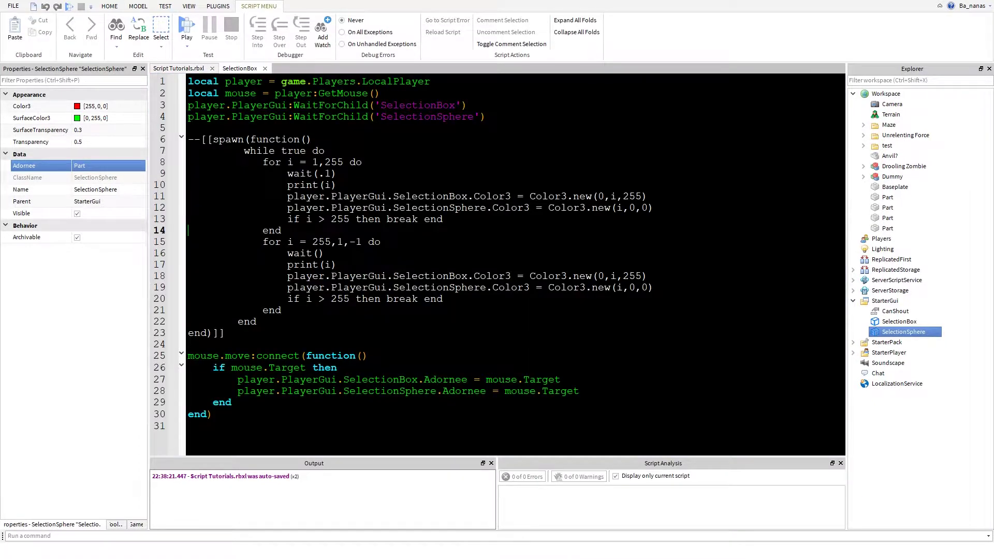
pyautogui.moveTo(201, 93); pyautogui.dragTo(263, 173)
pyautogui.click(290, 242)
pyautogui.moveTo(213, 150); pyautogui.dragTo(228, 332)
pyautogui.click(381, 299)
pyautogui.moveTo(312, 94); pyautogui.dragTo(418, 82)
pyautogui.click(486, 127)
pyautogui.click(393, 368)
pyautogui.moveTo(262, 380); pyautogui.dragTo(399, 391)
pyautogui.click(569, 391)
# Start a play test and run the character to the wandering guys, pointing at their body parts to check the highlighting.
pyautogui.press('F5')
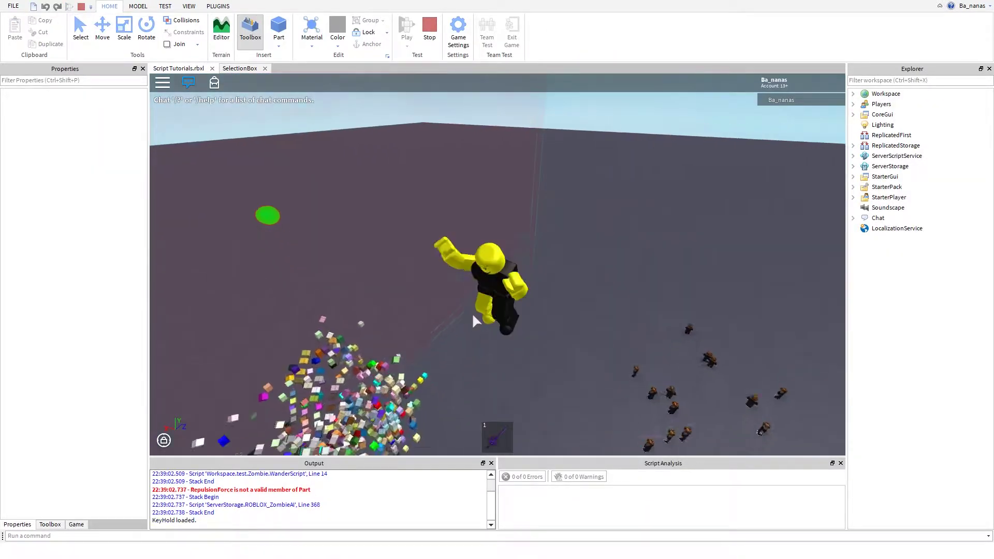
pyautogui.press('w')
pyautogui.moveTo(498, 267); pyautogui.dragTo(498, 267, button='right')
pyautogui.moveTo(787, 236); pyautogui.dragTo(788, 236, button='right')
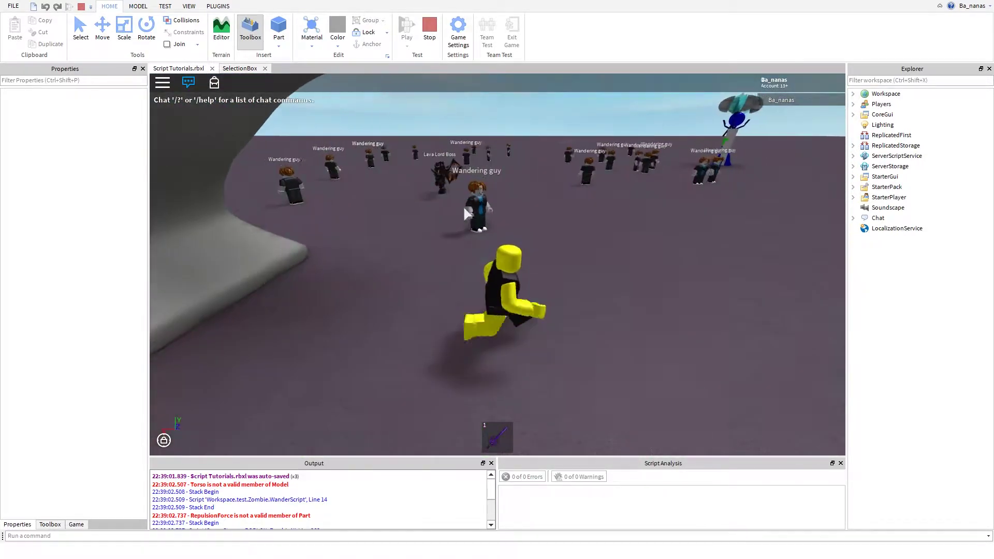
pyautogui.moveTo(487, 223); pyautogui.dragTo(487, 223, button='right')
pyautogui.press('d')
pyautogui.press('w')
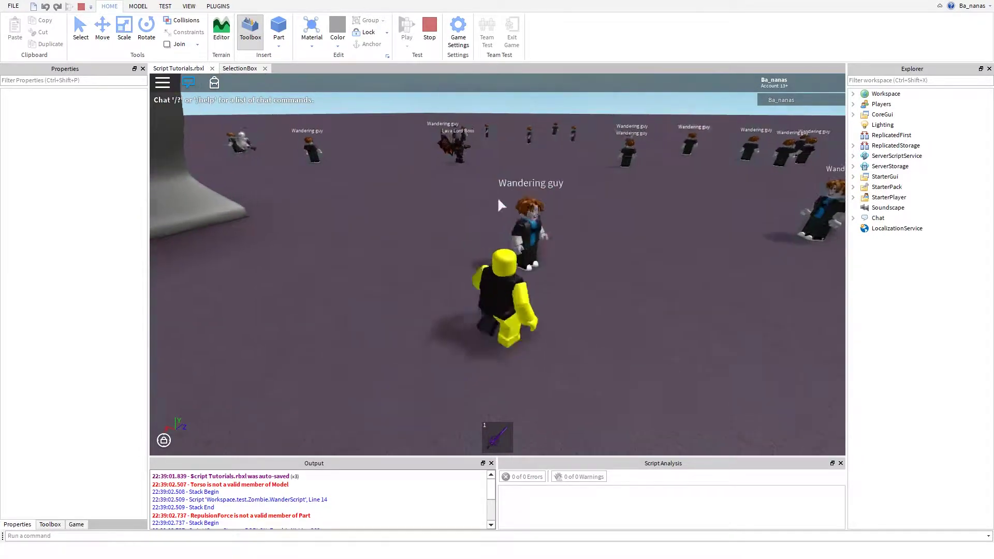
pyautogui.press('s')
pyautogui.press('d')
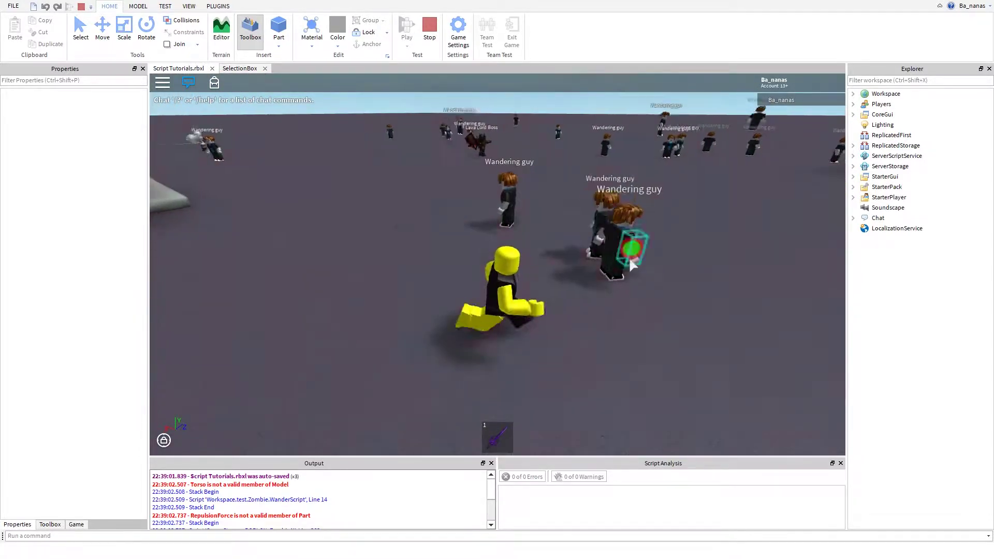
pyautogui.press('w')
pyautogui.press('d')
pyautogui.moveTo(638, 236); pyautogui.dragTo(638, 236, button='right')
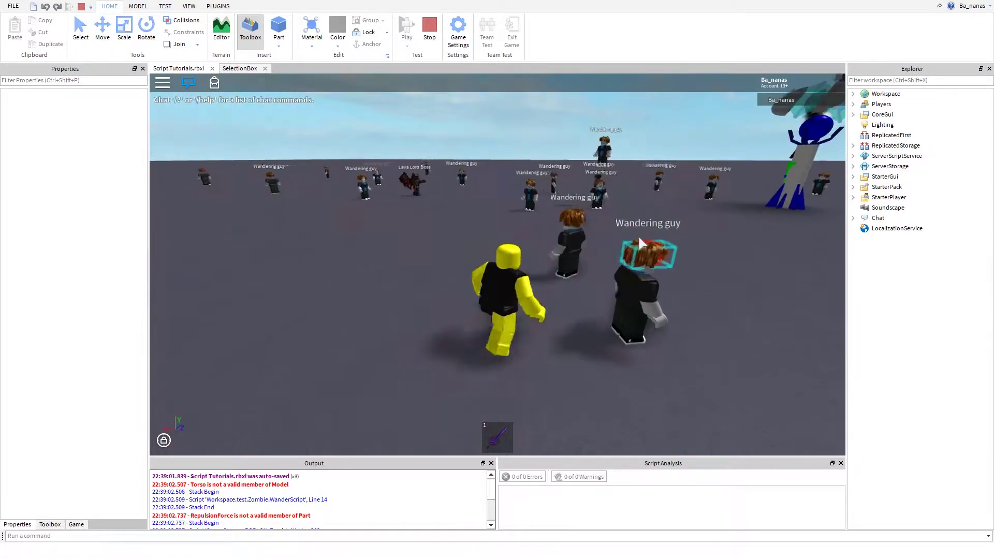
# Check the highlighting on the tall blue statue and on distant objects across the map, and stop the play test.
pyautogui.moveTo(496, 213); pyautogui.dragTo(496, 213, button='right')
pyautogui.press('a')
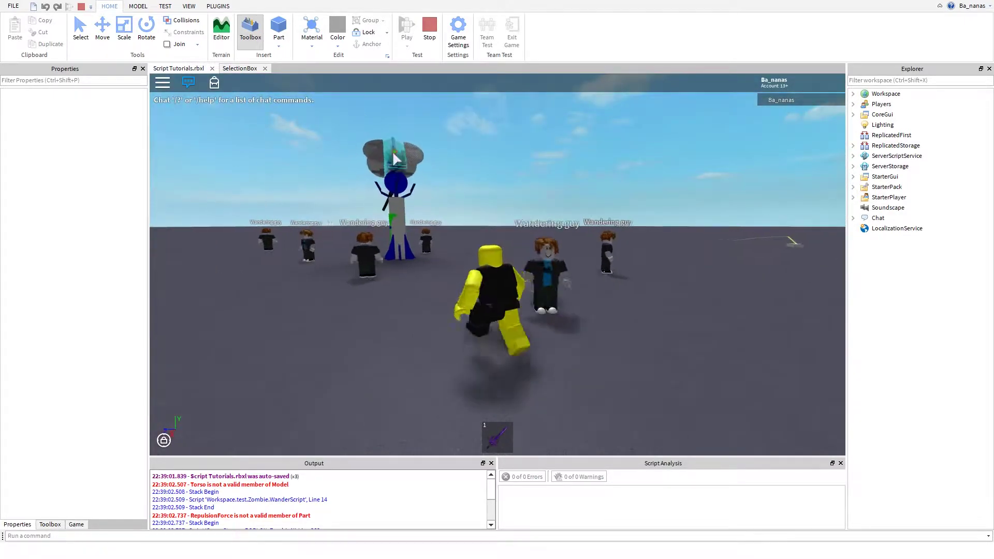
pyautogui.moveTo(367, 172); pyautogui.dragTo(368, 172, button='right')
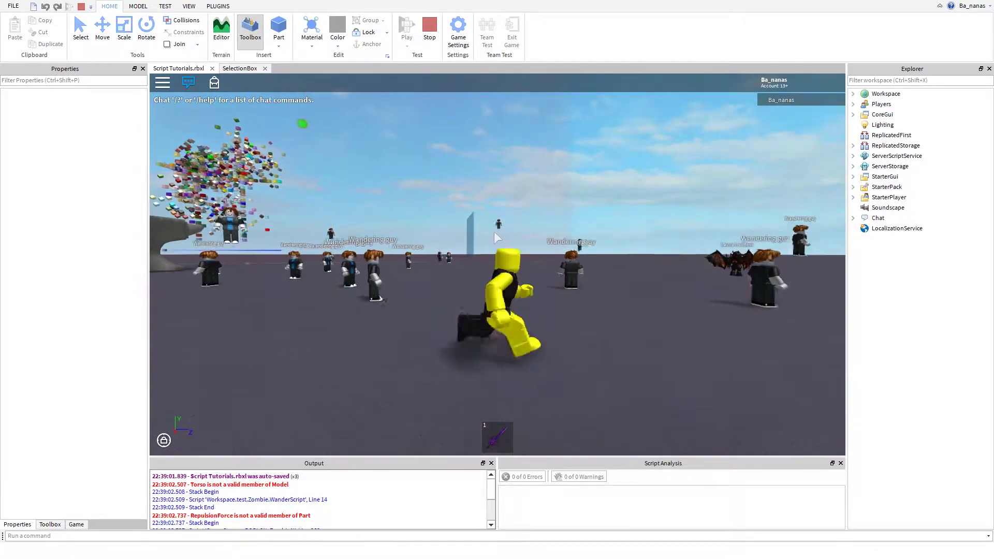
pyautogui.press('d')
pyautogui.moveTo(577, 288); pyautogui.dragTo(578, 288, button='right')
pyautogui.scroll(-10, 577, 288)
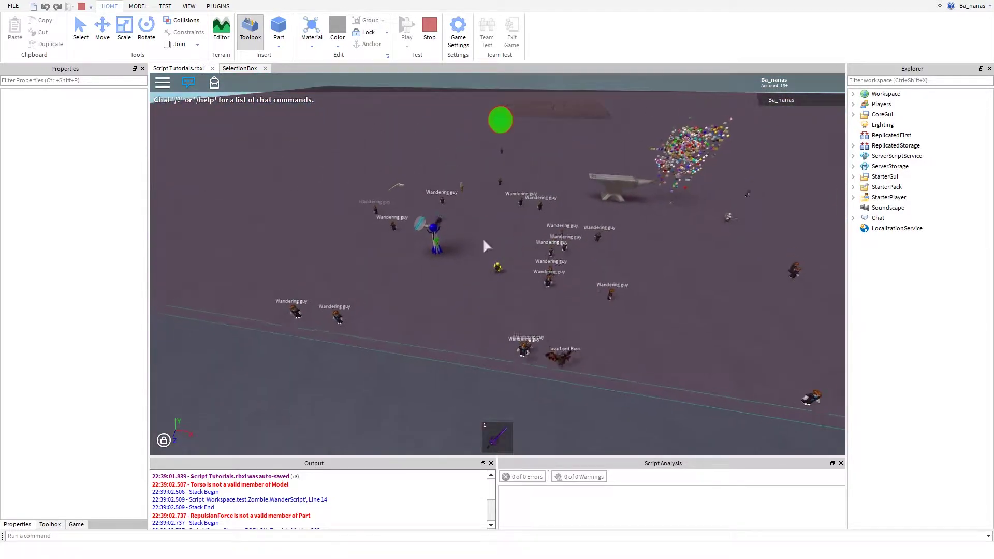
pyautogui.press('w')
pyautogui.click(429, 29)
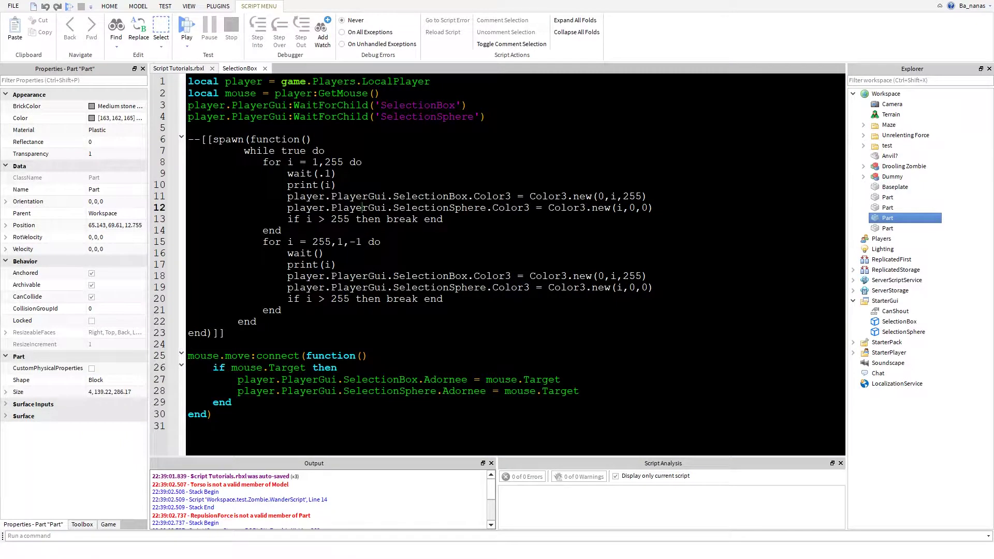
# Uncomment the color-cycling spawn loop in the SelectionBox script by removing its opening and closing block-comment markers.
pyautogui.moveTo(250, 151); pyautogui.dragTo(282, 311)
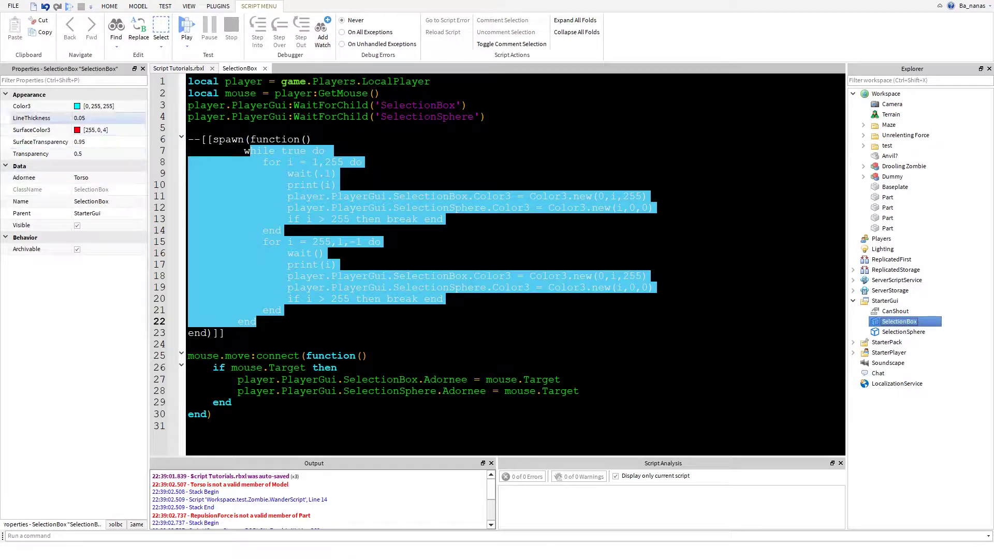
pyautogui.click(179, 68)
pyautogui.moveTo(497, 259); pyautogui.dragTo(479, 272, button='right')
pyautogui.scroll(5, 486, 270)
pyautogui.scroll(4, 487, 269)
pyautogui.scroll(-3, 497, 305)
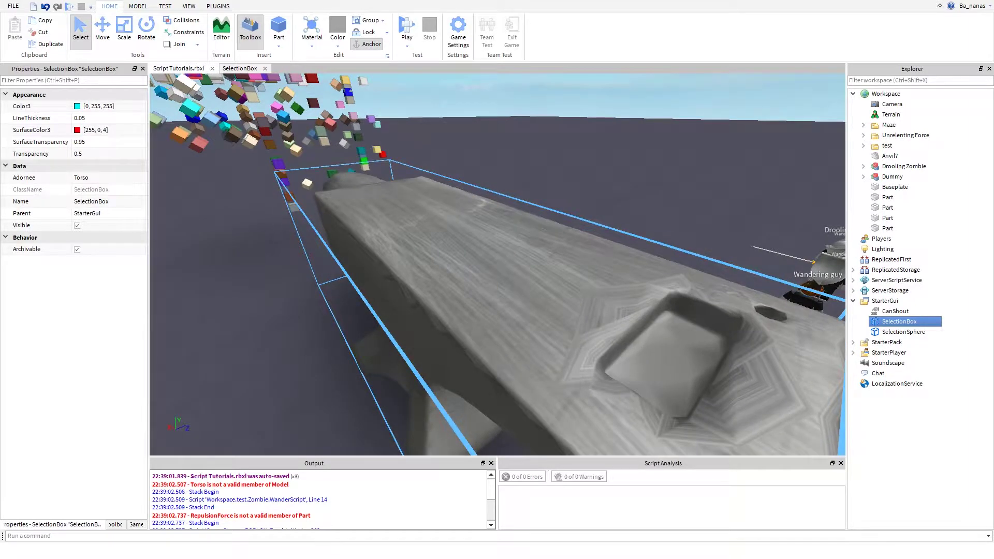
pyautogui.click(239, 68)
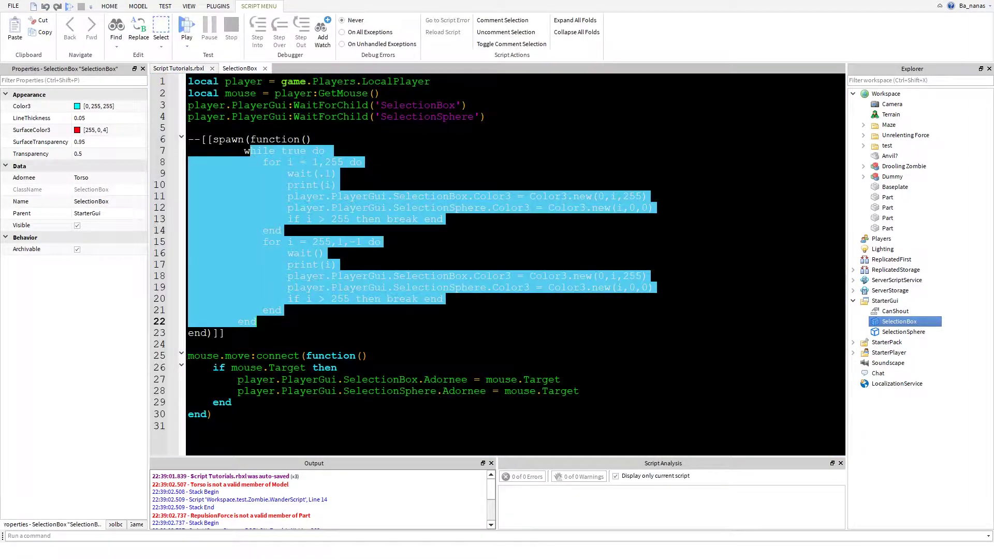
pyautogui.click(263, 162)
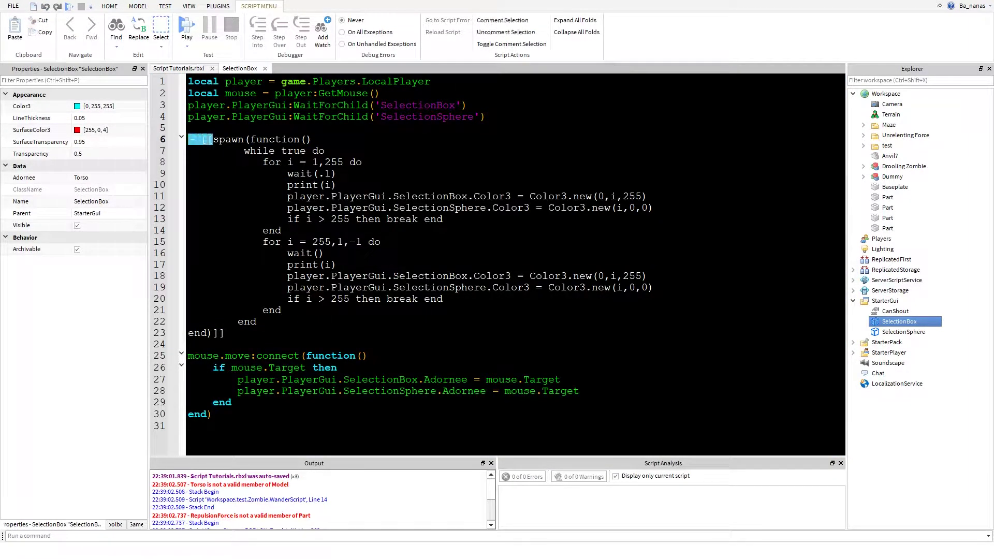
pyautogui.press('BackSpace')
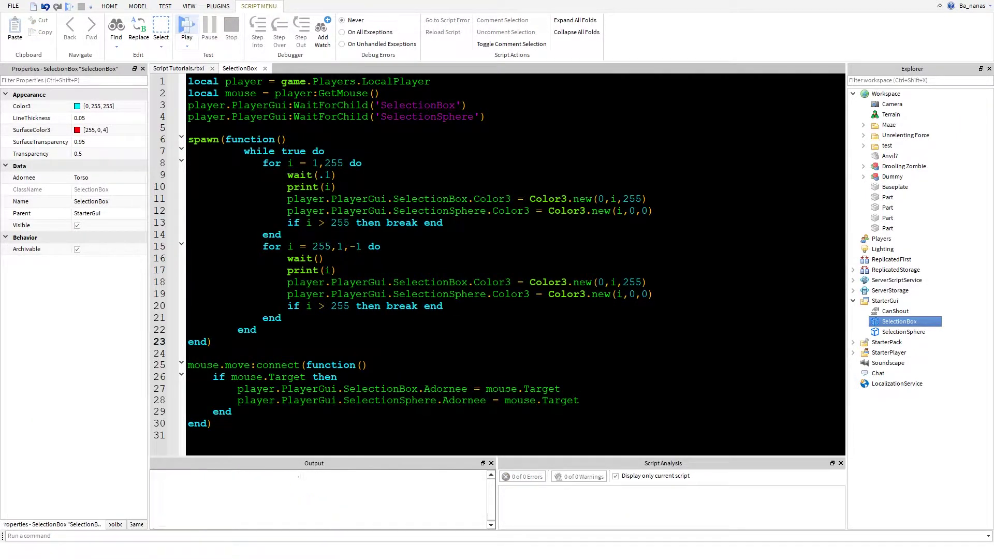
# Start a play test and run the character off the anvil toward the wandering guys, checking the highlight colors on the way.
pyautogui.press('F5')
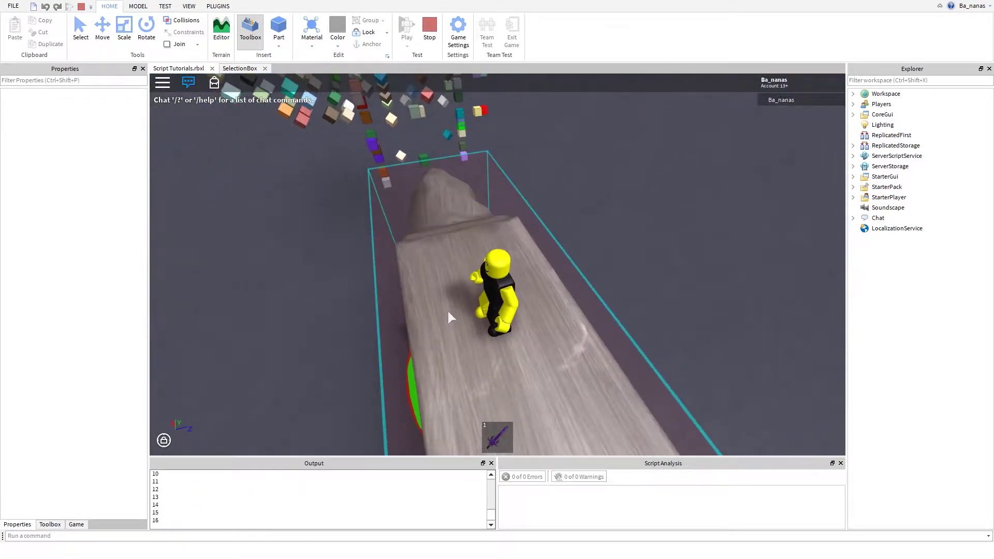
pyautogui.moveTo(448, 316); pyautogui.dragTo(448, 317, button='right')
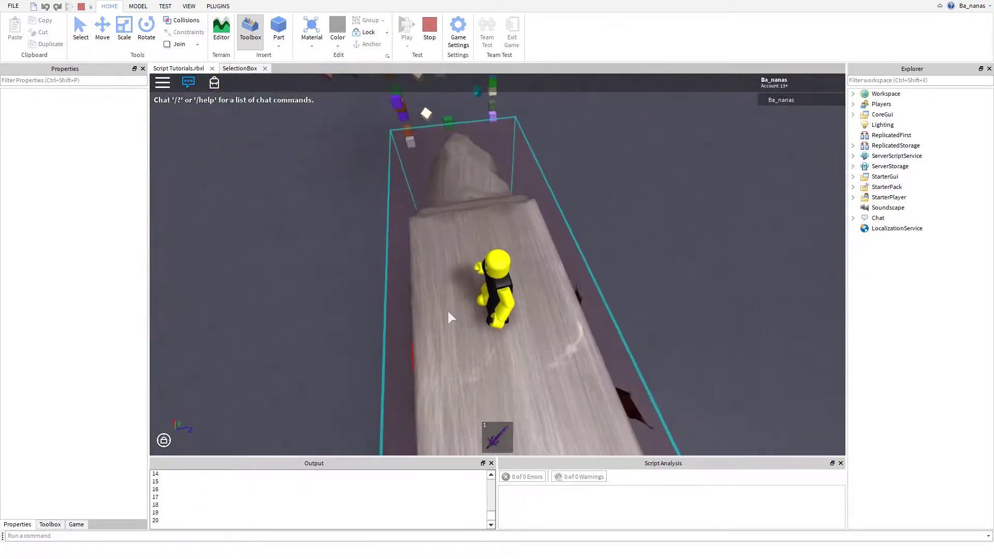
pyautogui.moveTo(732, 297); pyautogui.dragTo(732, 292, button='right')
pyautogui.press('w')
pyautogui.press('w')
pyautogui.press('w')
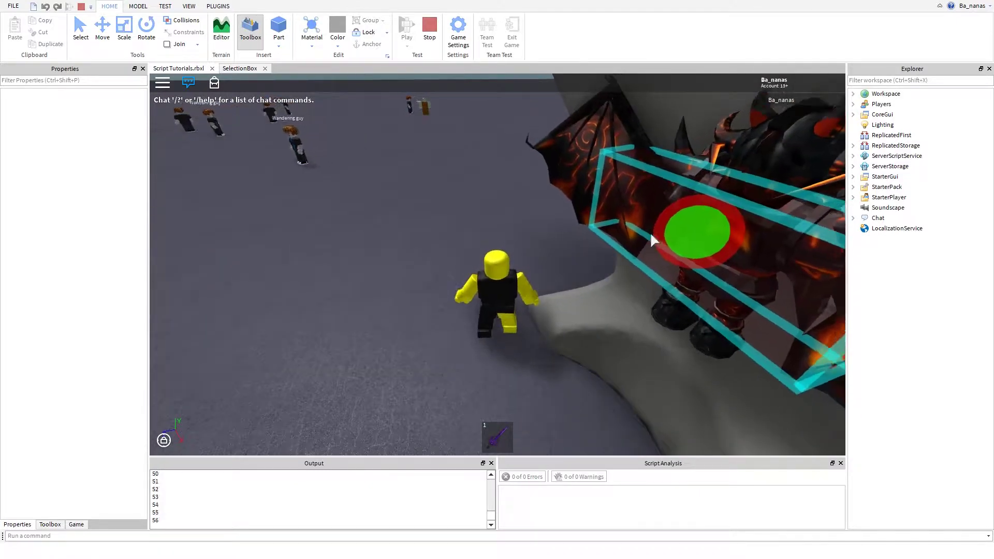
pyautogui.press('a')
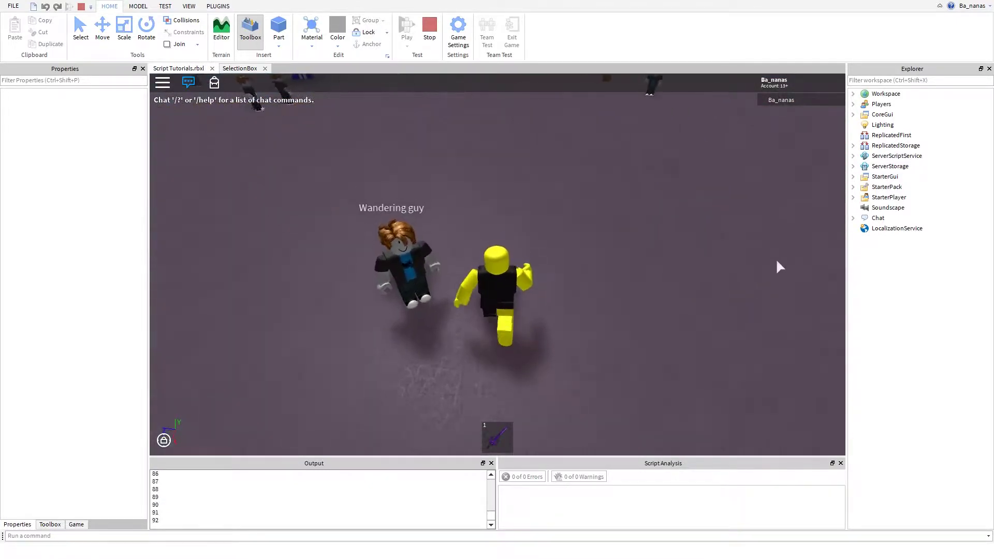
# Expand StarterGui and examine the properties of its SelectionBox while moving the character across the map.
pyautogui.click(852, 177)
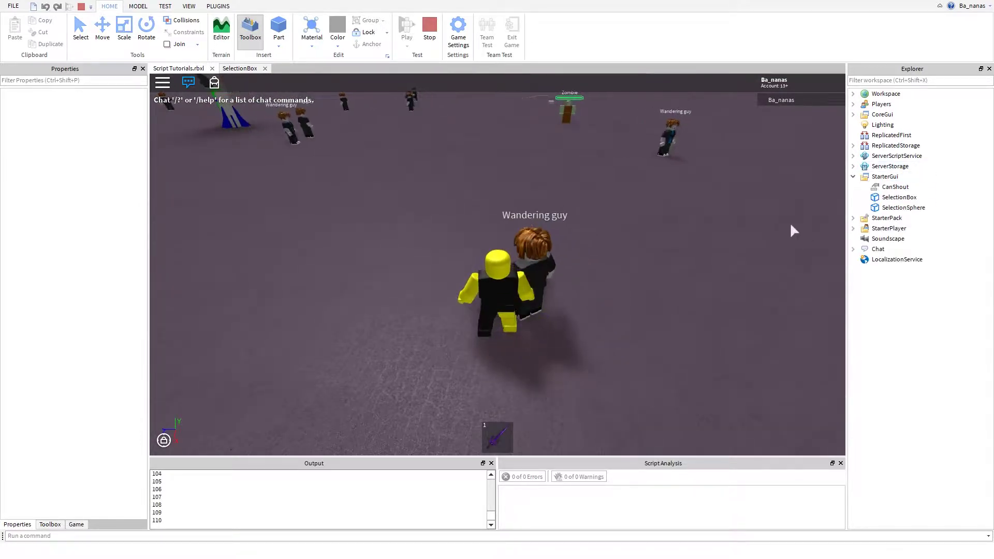
pyautogui.click(898, 197)
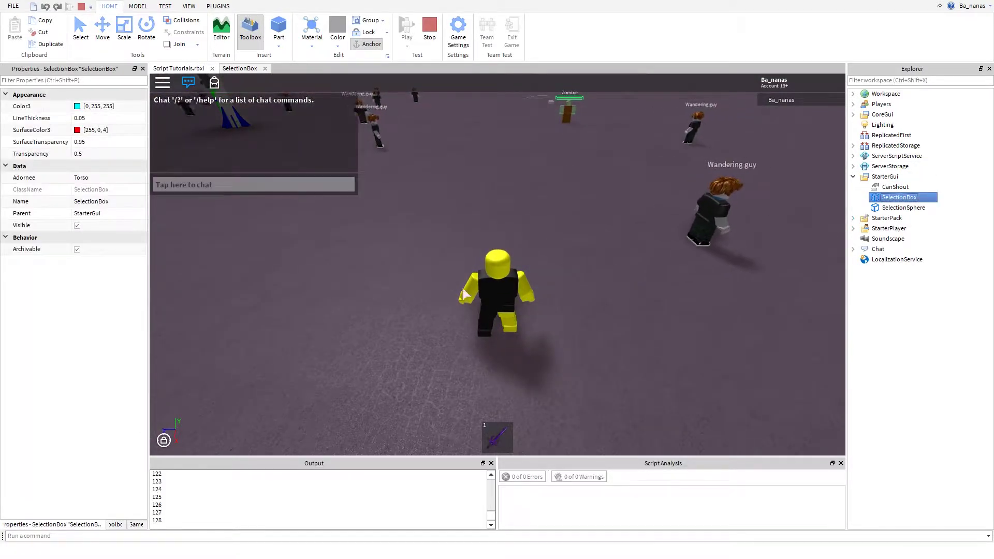
pyautogui.click(891, 218)
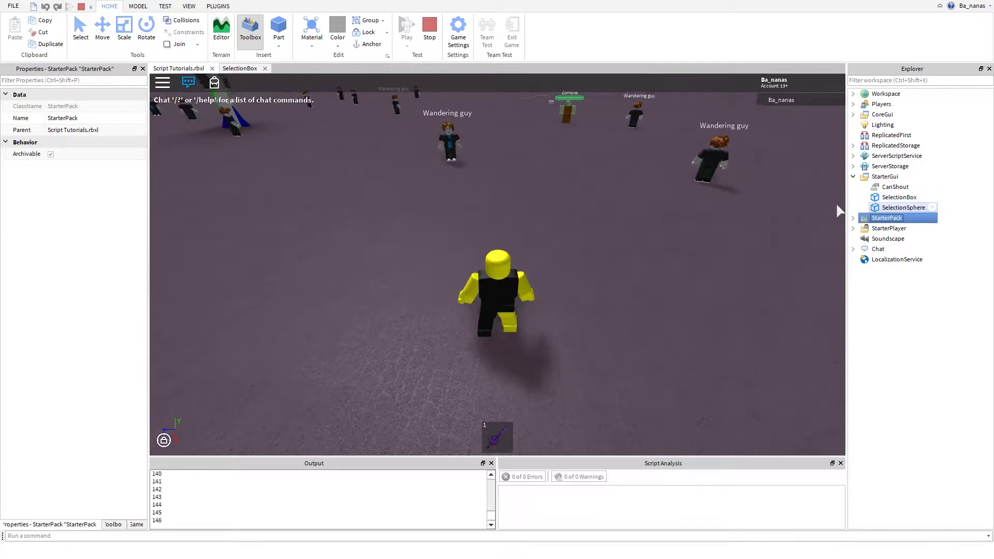
pyautogui.press('Up')
pyautogui.press('Up')
pyautogui.press('w')
pyautogui.moveTo(627, 241); pyautogui.dragTo(628, 241, button='right')
pyautogui.moveTo(688, 226); pyautogui.dragTo(688, 225, button='right')
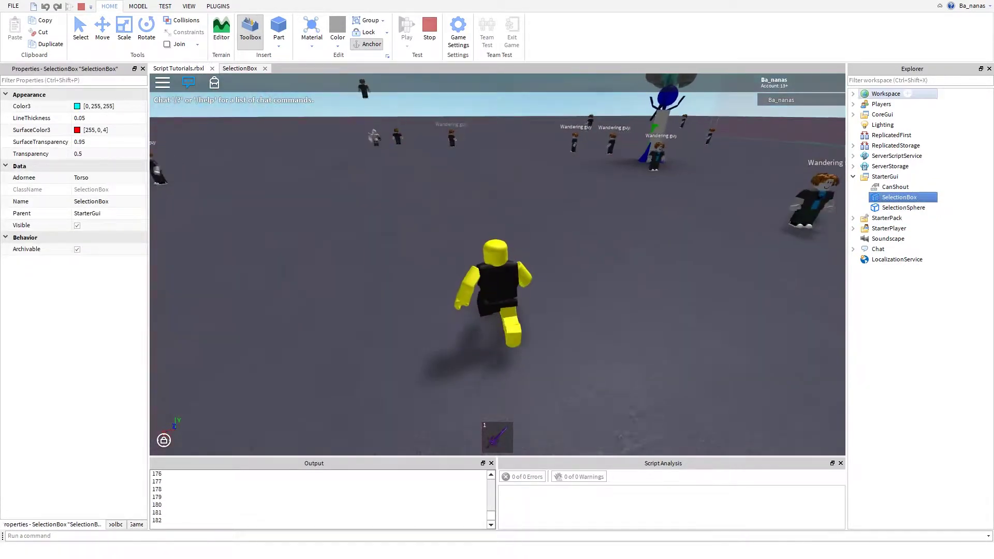
pyautogui.moveTo(728, 158); pyautogui.dragTo(808, 120, button='right')
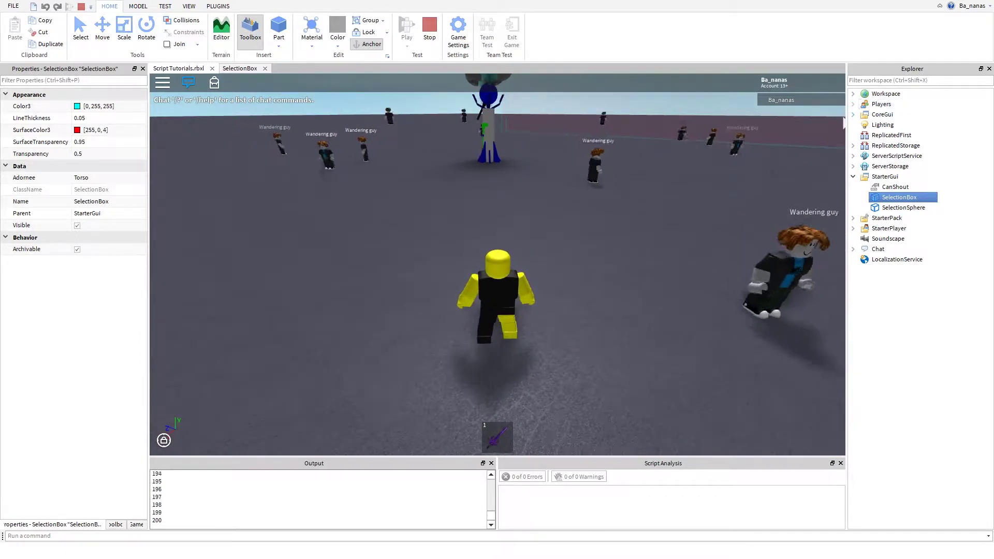
# Inspect the Color3 property of the SelectionBox inside the local player's PlayerGui.
pyautogui.click(853, 104)
pyautogui.click(863, 114)
pyautogui.moveTo(930, 134); pyautogui.dragTo(934, 197)
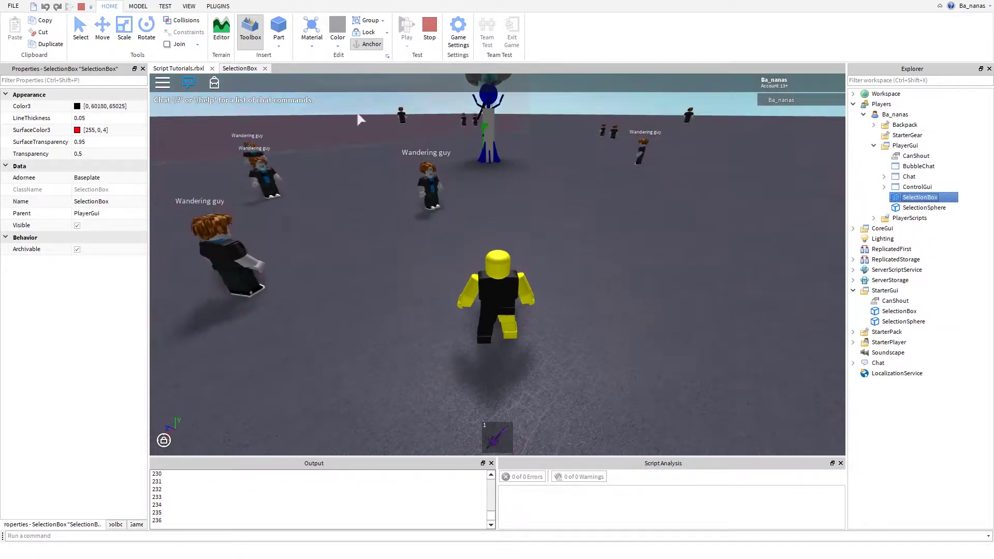
pyautogui.moveTo(154, 121)
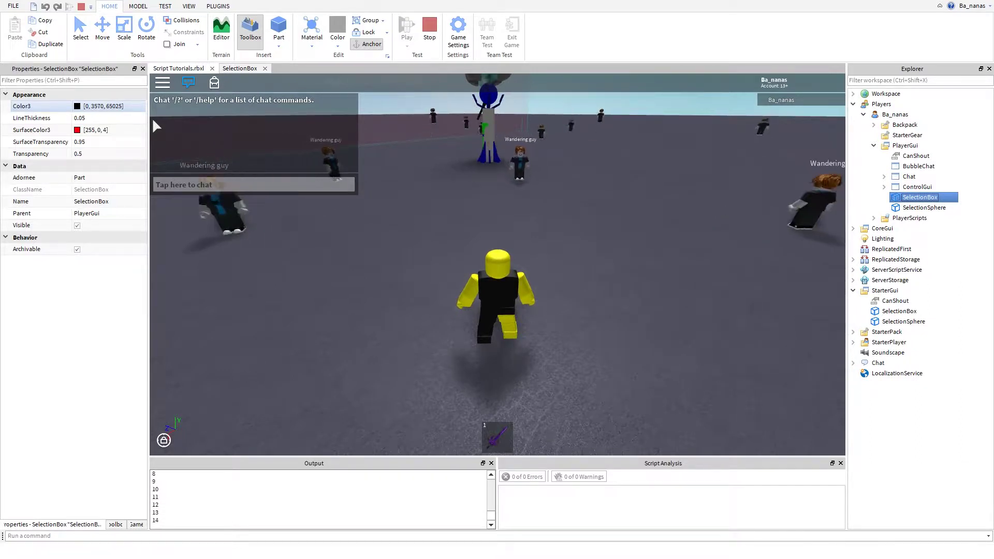
# Run the character past the blue statue and point at the baseplate to check the highlight outline's color.
pyautogui.moveTo(387, 305); pyautogui.dragTo(390, 306, button='right')
pyautogui.press('w')
pyautogui.press('shift')
pyautogui.press('shift')
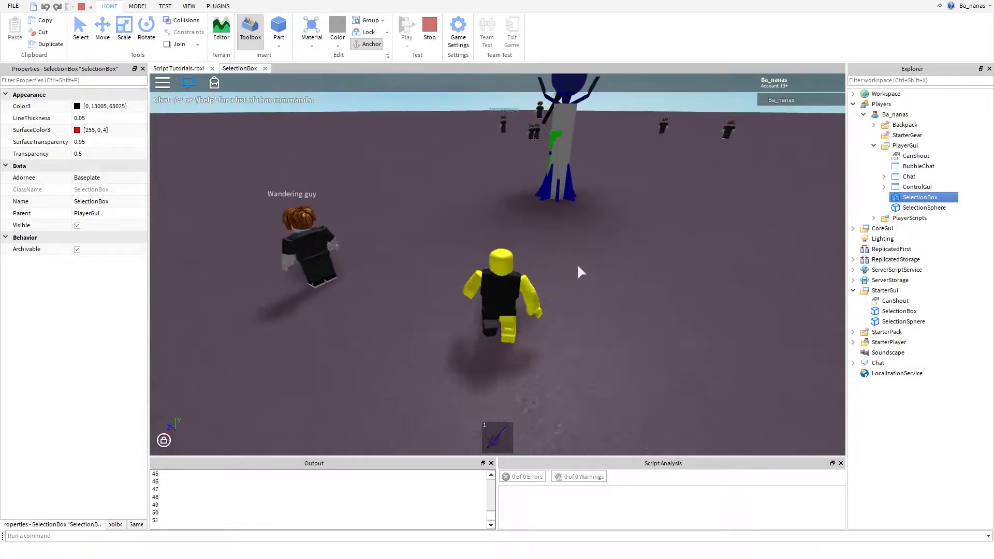
pyautogui.press('a')
pyautogui.moveTo(610, 252); pyautogui.dragTo(610, 253, button='right')
pyautogui.press('a')
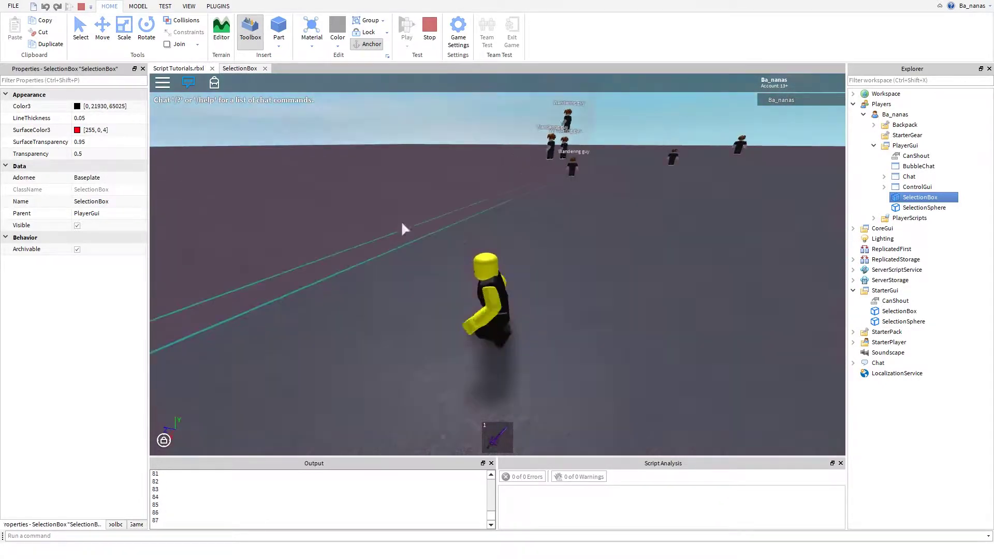
# Watch the PlayerGui SelectionBox's Color3 while facing the outlined area, run back toward the blue statue and stop the play test.
pyautogui.moveTo(182, 156)
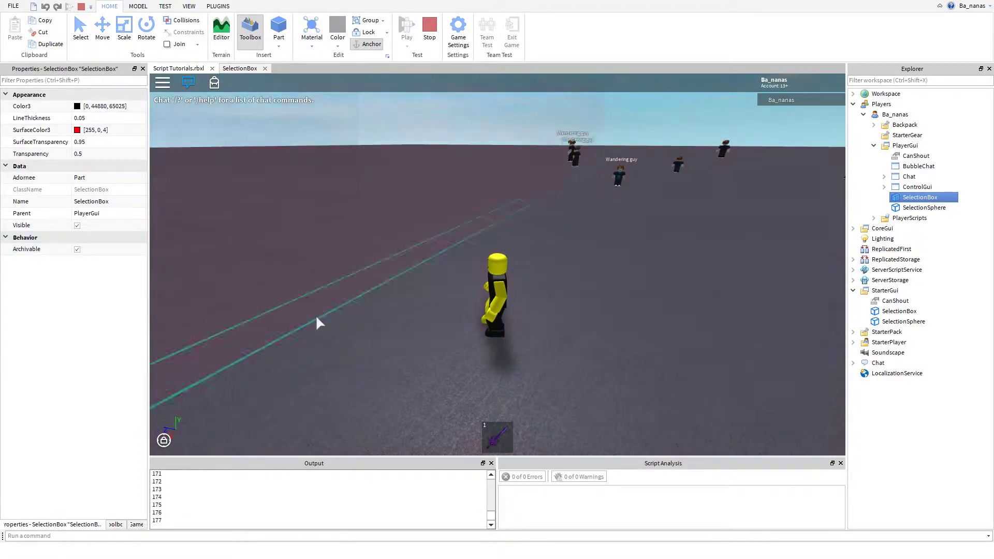
pyautogui.moveTo(348, 338); pyautogui.dragTo(348, 339, button='right')
pyautogui.press('w')
pyautogui.press('w')
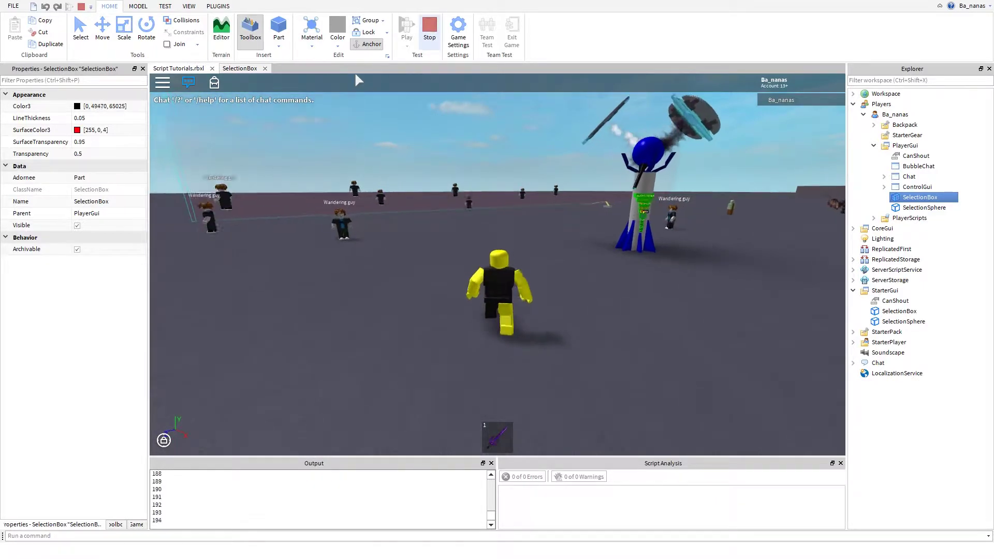
pyautogui.hotkey('shift', 'F5')
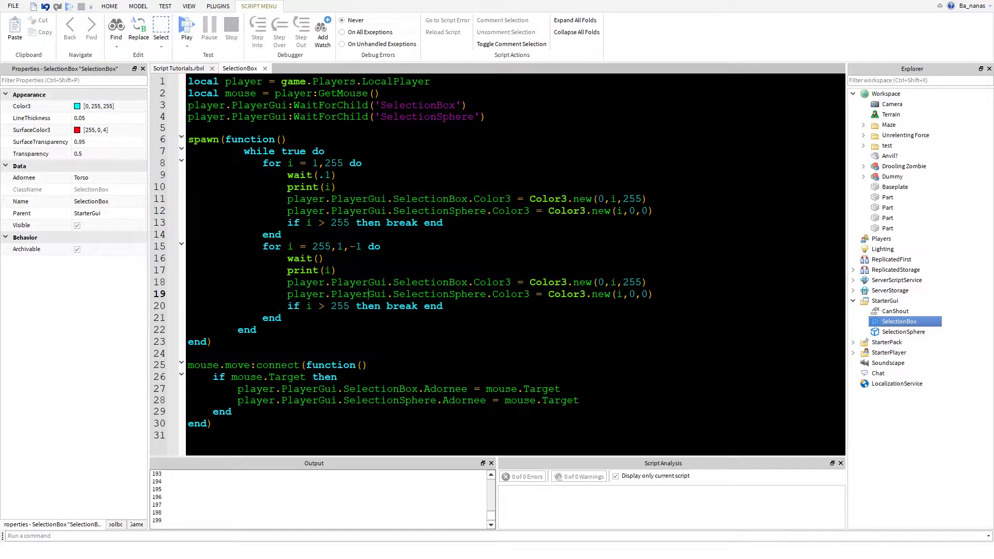
# Review the second for loop in the script, covering its i > 255 break condition and the Color3.new lines.
pyautogui.moveTo(313, 271); pyautogui.dragTo(344, 306)
pyautogui.click(424, 306)
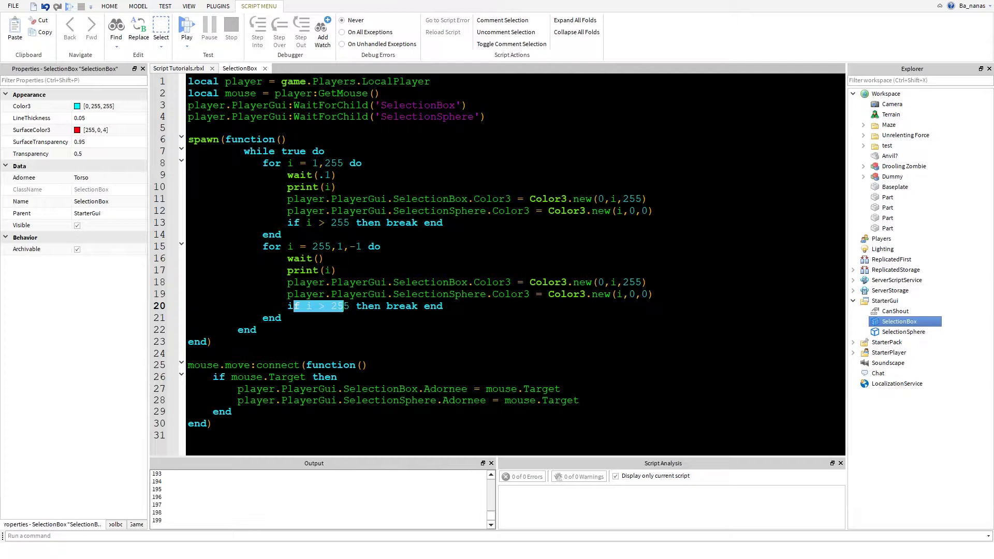
pyautogui.moveTo(445, 306); pyautogui.dragTo(650, 283)
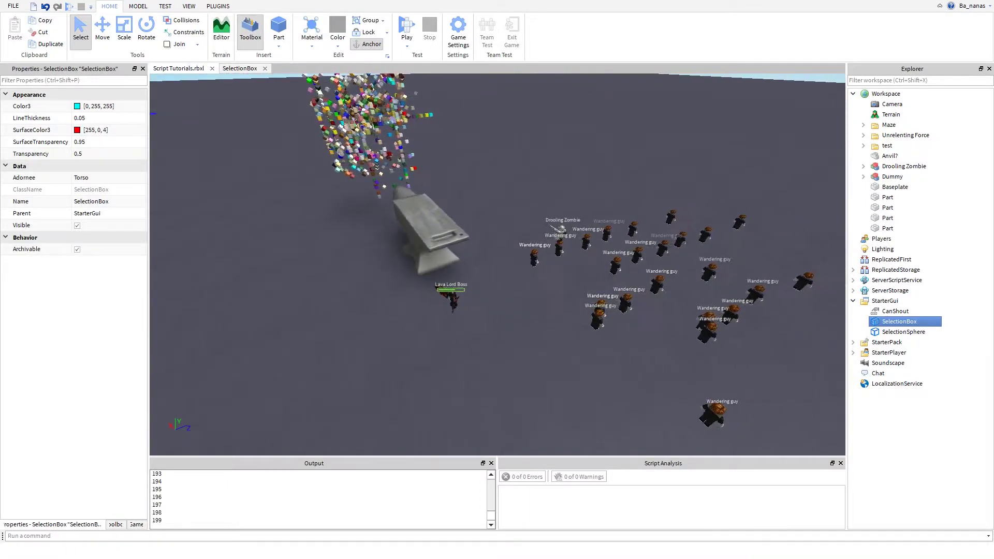
# Set the Adornee of both the SelectionSphere and the SelectionBox in StarterGui to the Anvil? part.
pyautogui.click(497, 264)
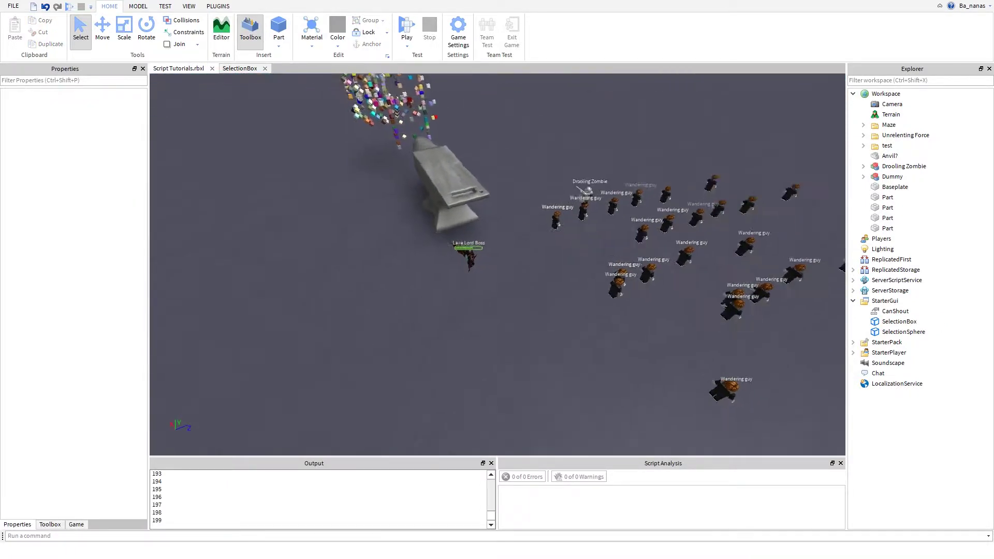
pyautogui.press('w')
pyautogui.moveTo(497, 264); pyautogui.dragTo(357, 279, button='right')
pyautogui.press('s')
pyautogui.click(924, 321)
pyautogui.scroll(-3, 589, 166)
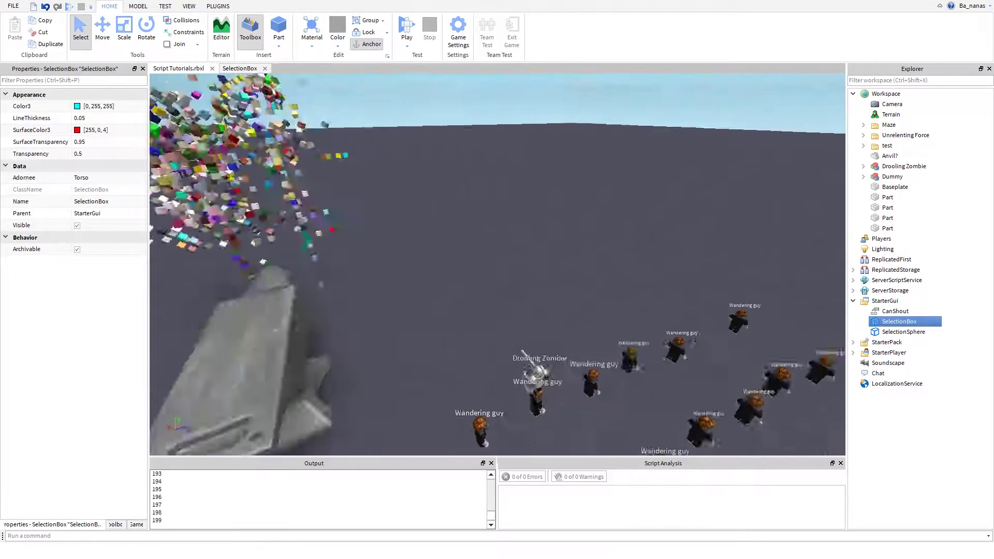
pyautogui.click(903, 332)
pyautogui.moveTo(497, 264); pyautogui.dragTo(456, 259, button='right')
pyautogui.press('w')
pyautogui.press('s')
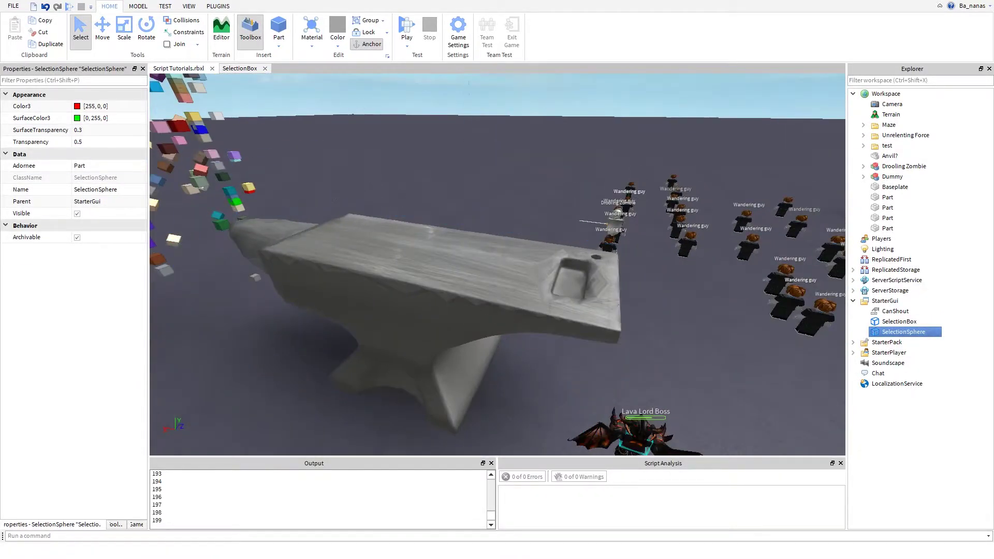
pyautogui.click(357, 279)
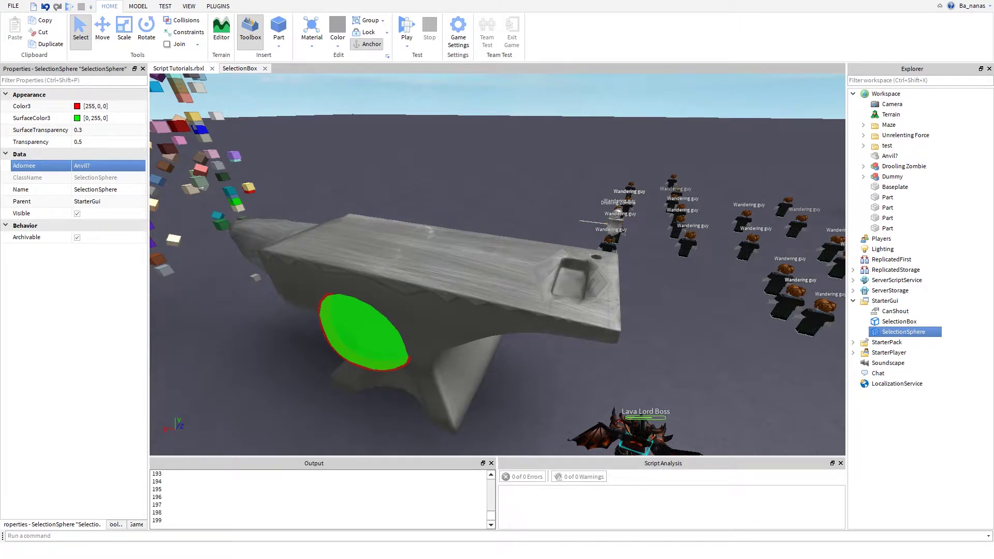
pyautogui.click(899, 321)
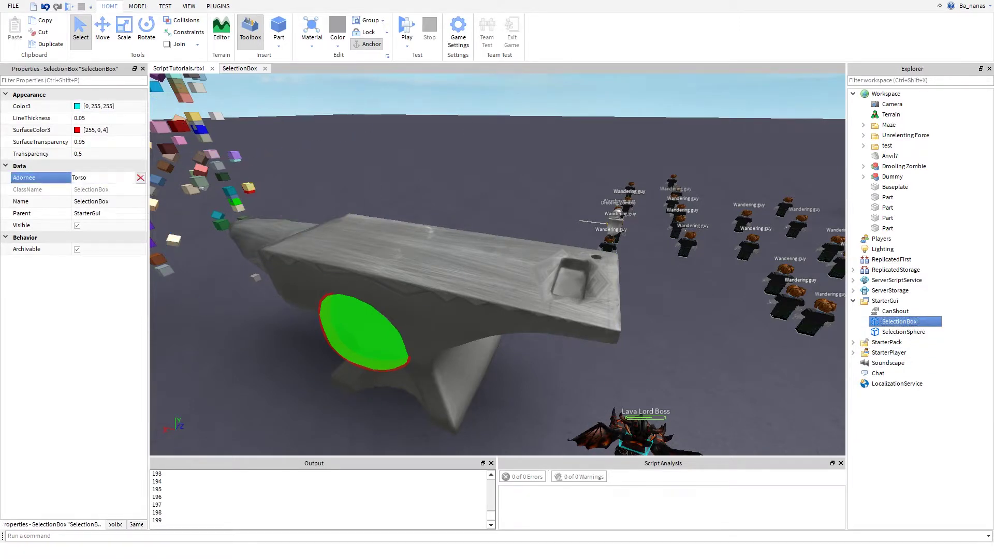
pyautogui.click(497, 160)
# Examine the box and sphere highlights on the anvil from different sides, up close and from far away.
pyautogui.press('d')
pyautogui.moveTo(497, 264); pyautogui.dragTo(494, 161, button='right')
pyautogui.press('a')
pyautogui.press('w')
pyautogui.press('w')
pyautogui.press('e')
pyautogui.press('a')
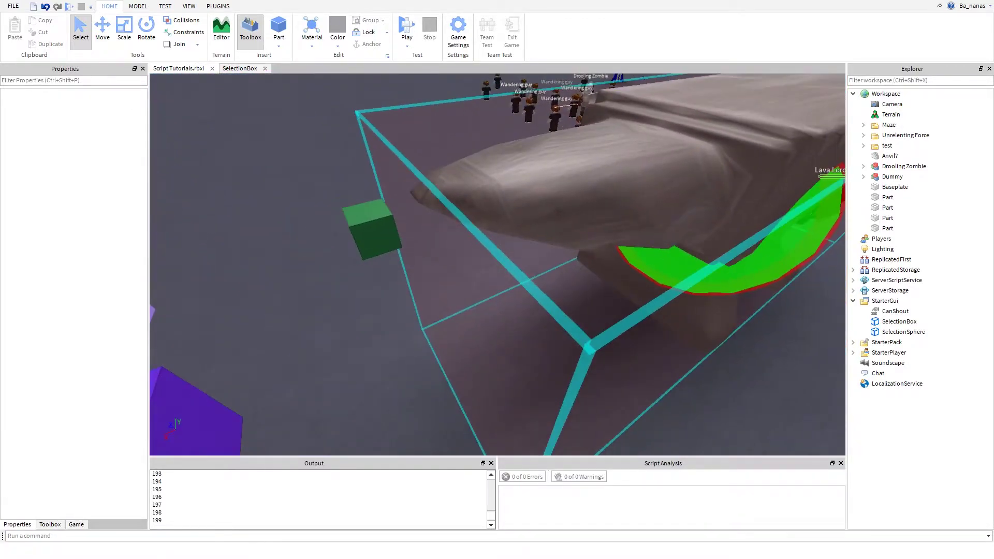
pyautogui.press('s')
pyautogui.press('w')
pyautogui.press('s')
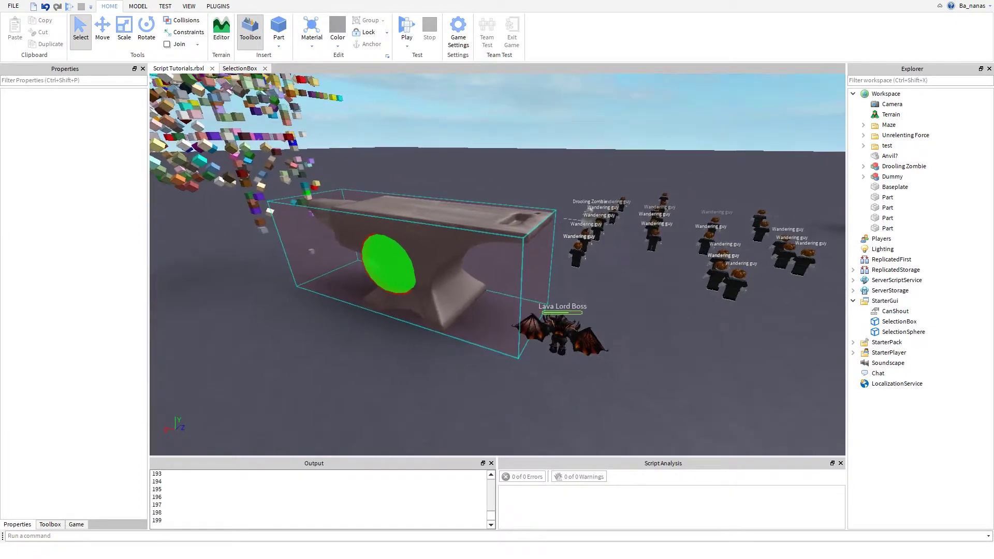
pyautogui.press('w')
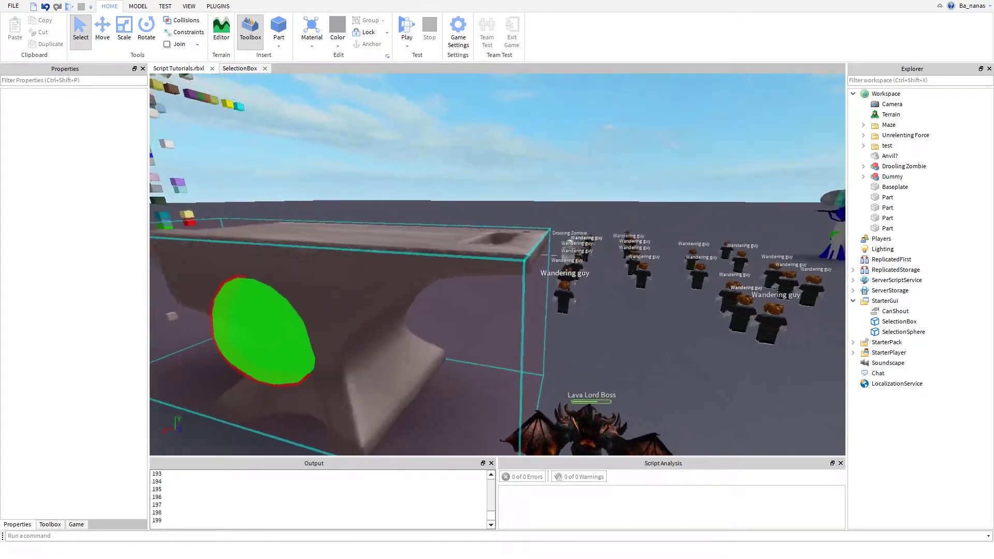
pyautogui.press('w')
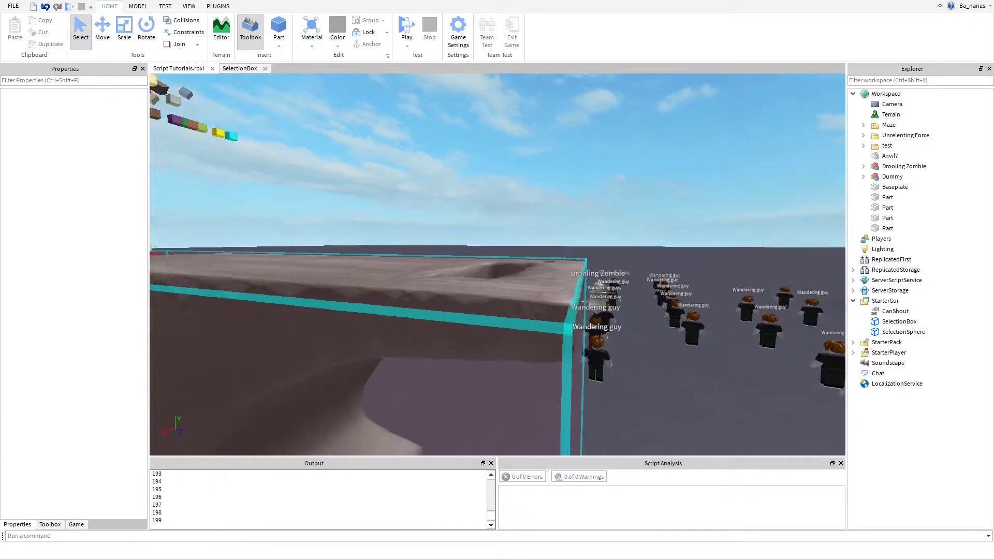
pyautogui.press('w')
pyautogui.press('s')
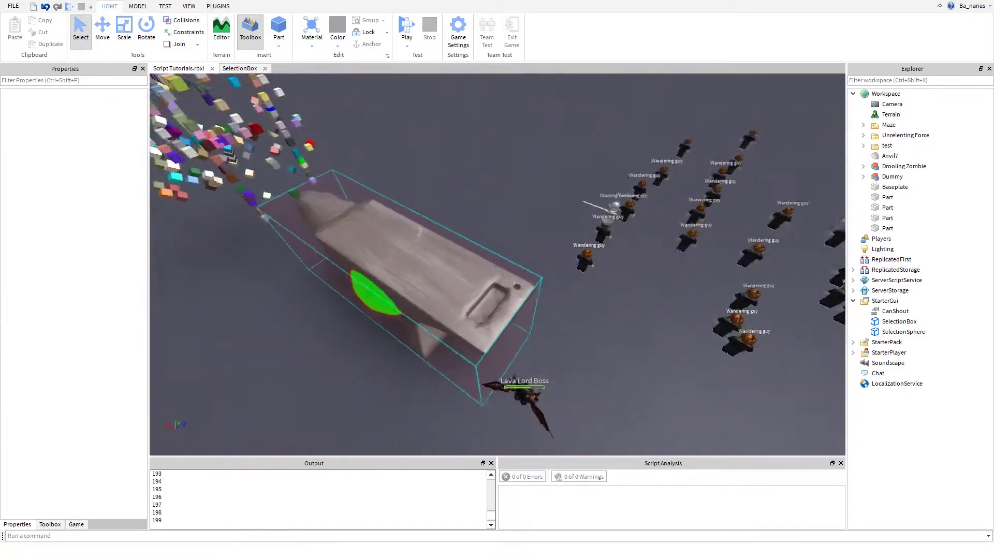
pyautogui.press('d')
pyautogui.press('a')
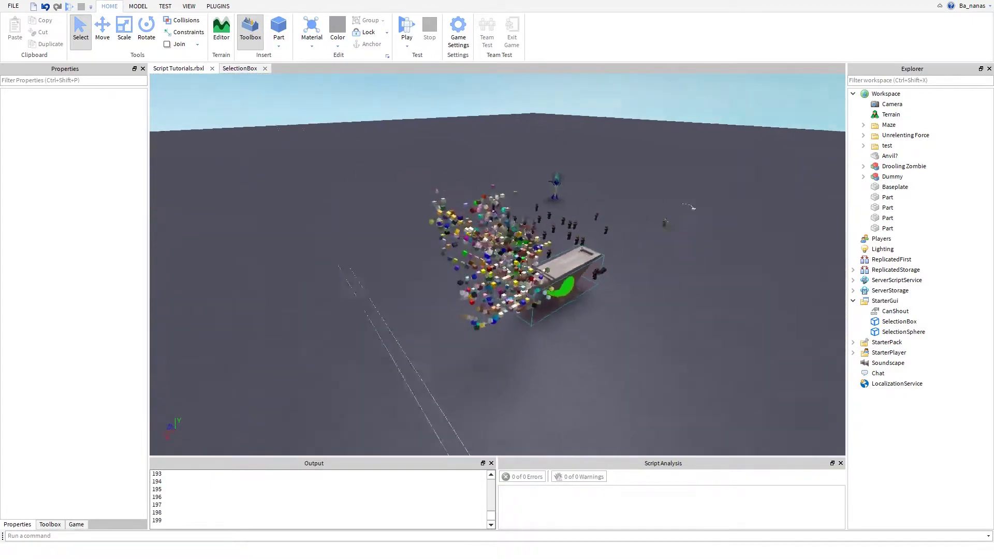
pyautogui.press('w')
pyautogui.press('w')
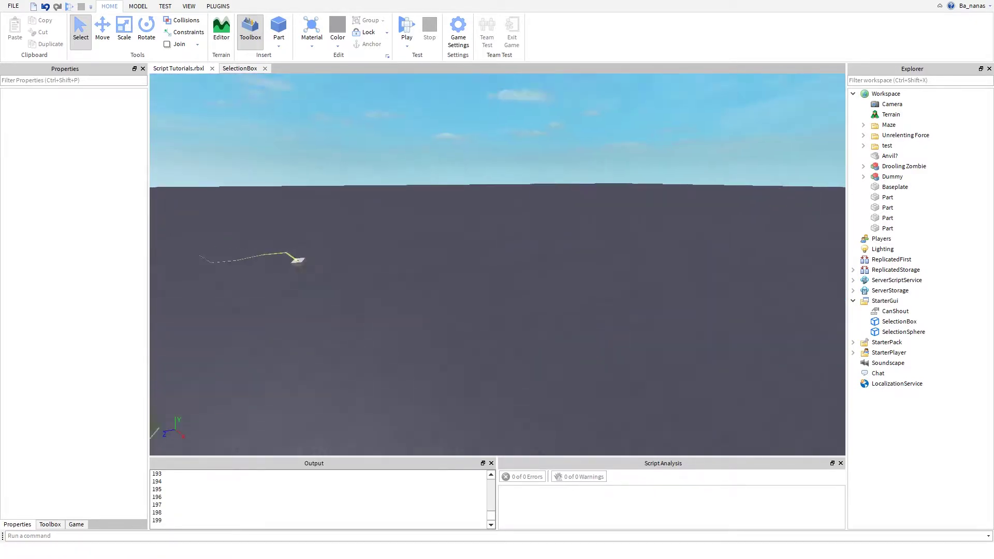